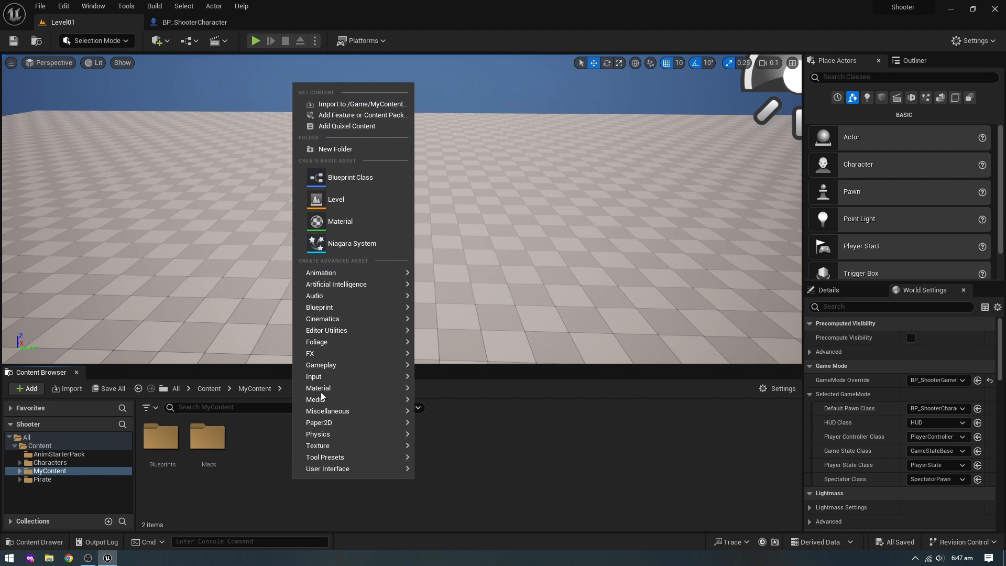
- Create a folder named Inputs inside MyContent and open it
left_click(372, 149)
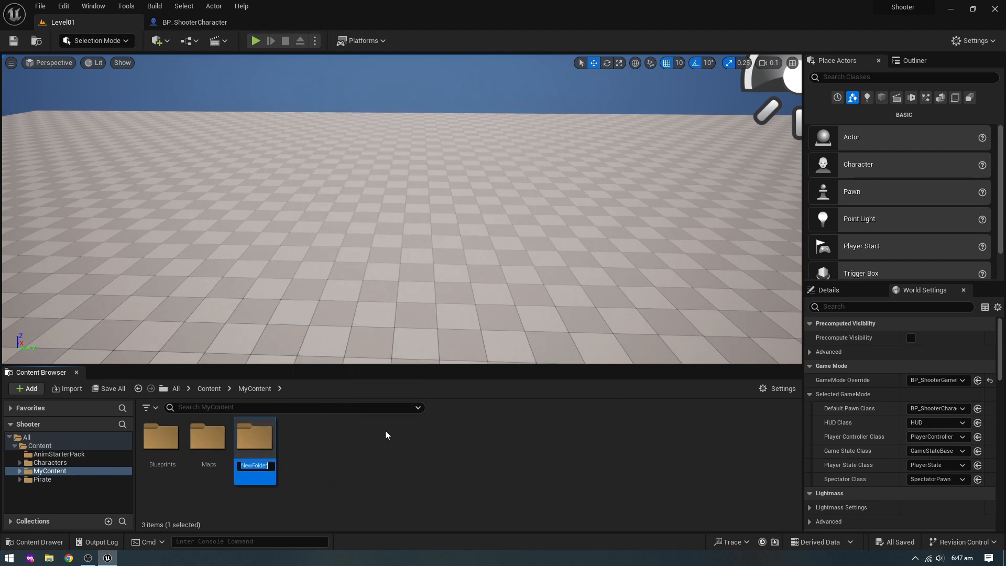
type("Inputs")
key("Return")
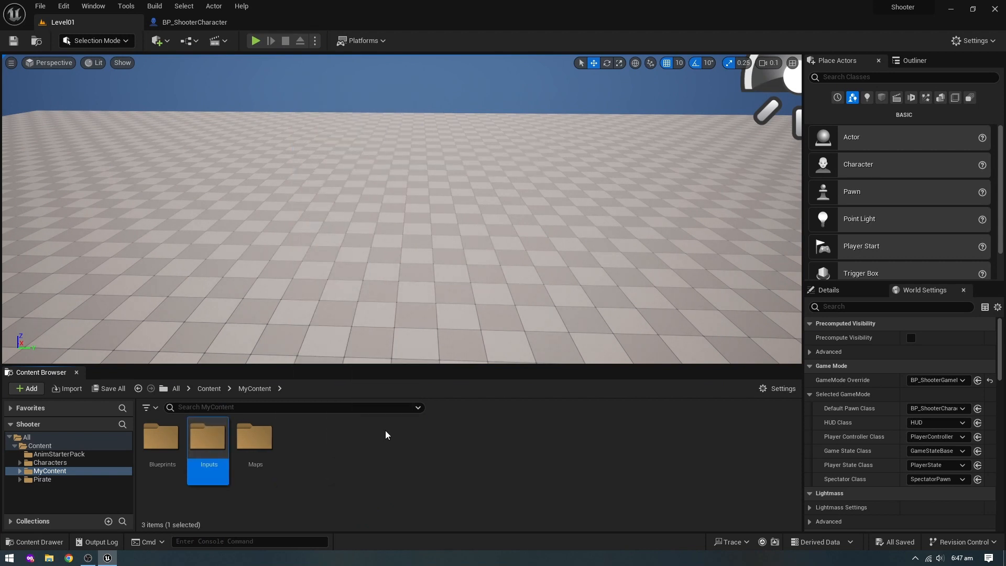
key("Return")
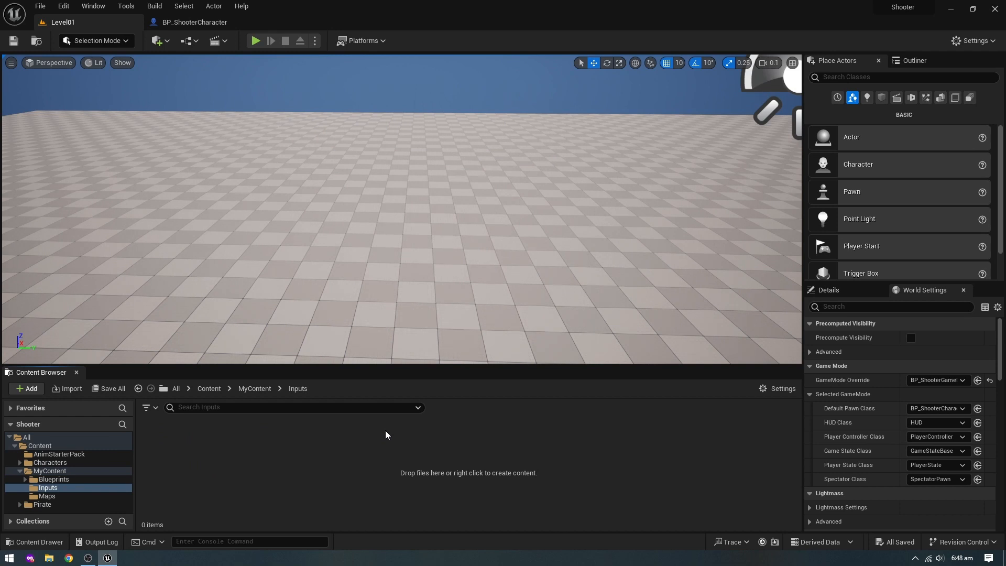
- Create a subfolder named Actions inside the Inputs folder and open it
right_click(227, 495)
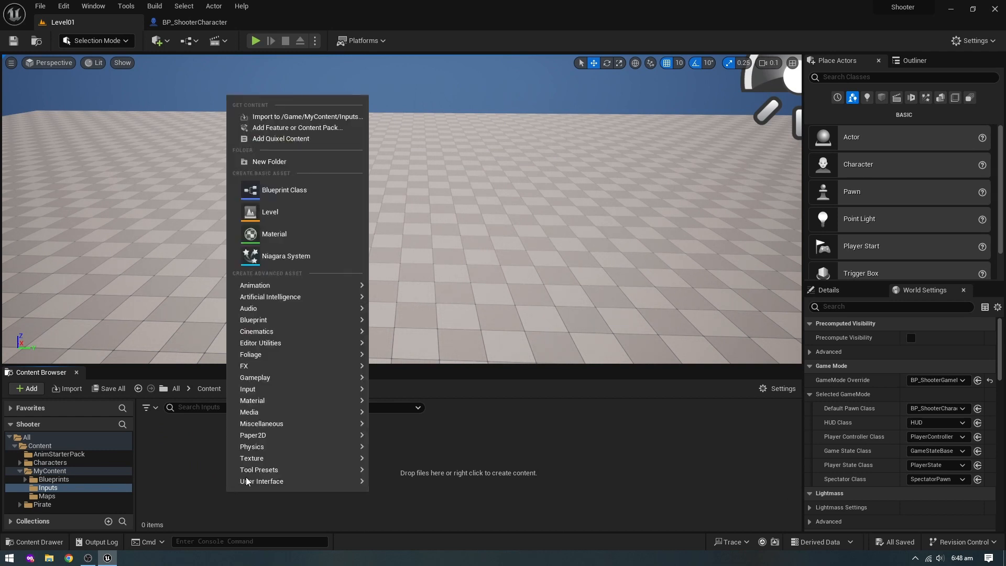
left_click(288, 162)
type("A")
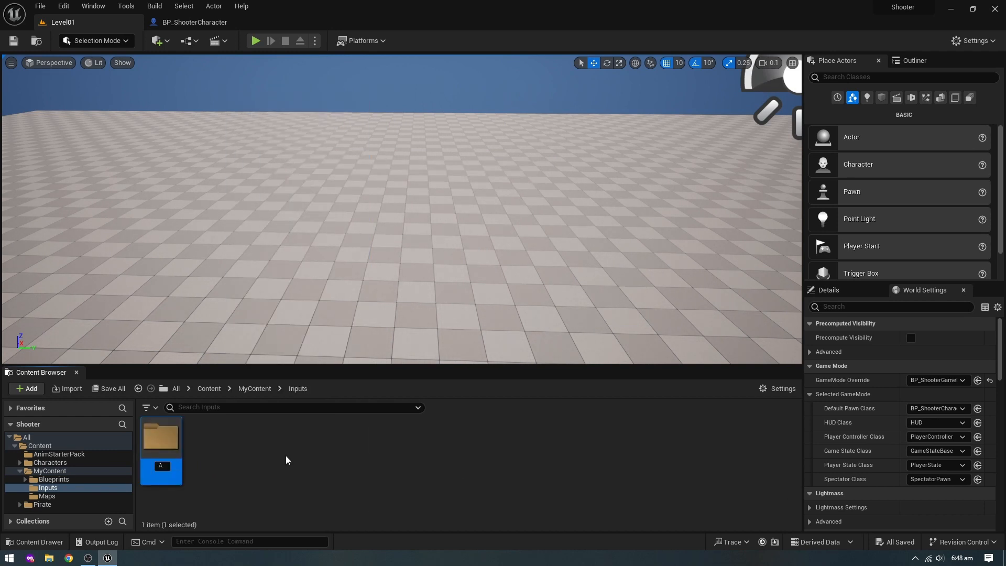
type("ctions")
key("Return")
left_click(286, 460)
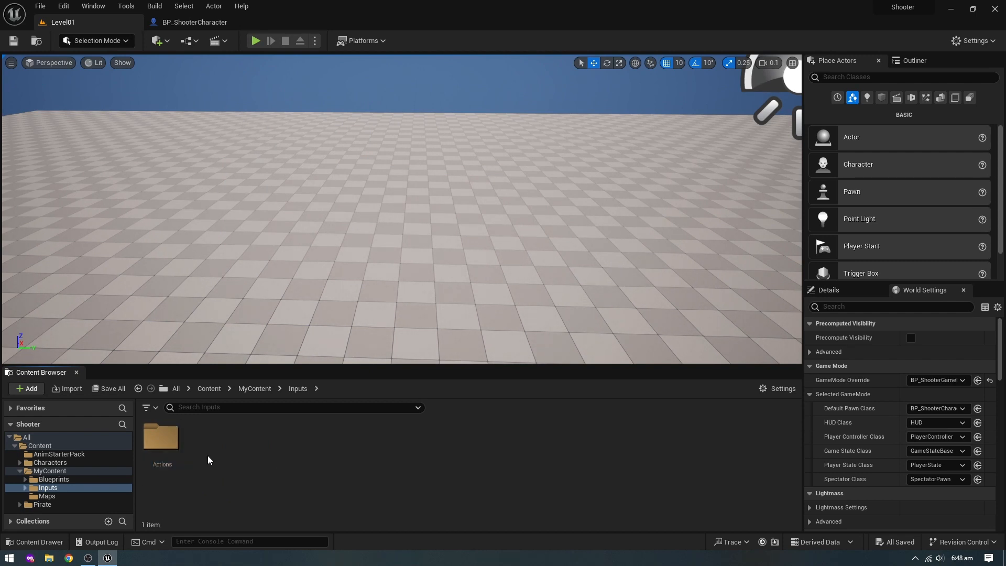
double_click(158, 435)
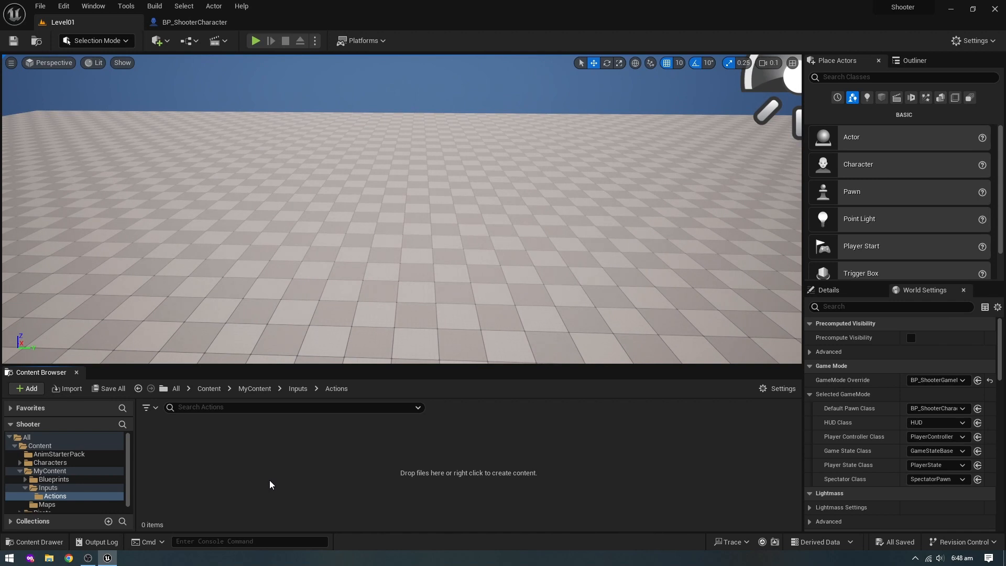
- Create an Input Action asset named IA_Move in the Actions folder
right_click(269, 480)
mouse_move(325, 376)
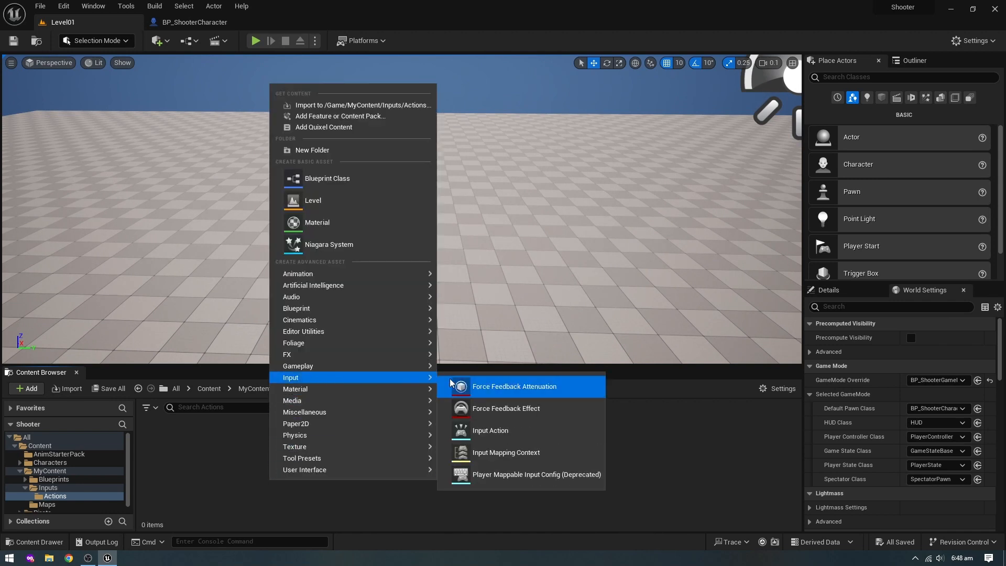
left_click(482, 430)
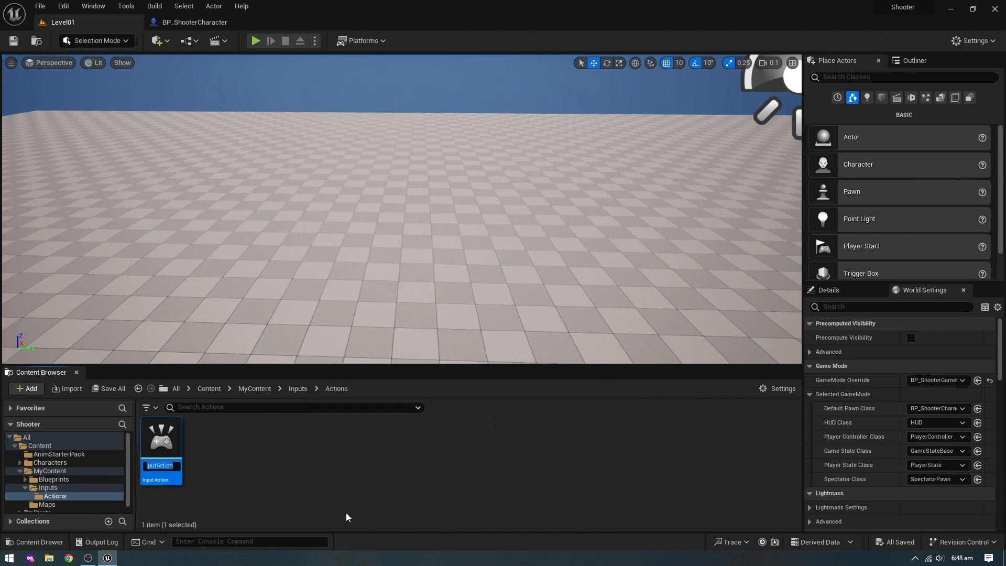
type("IA_Move")
key("Return")
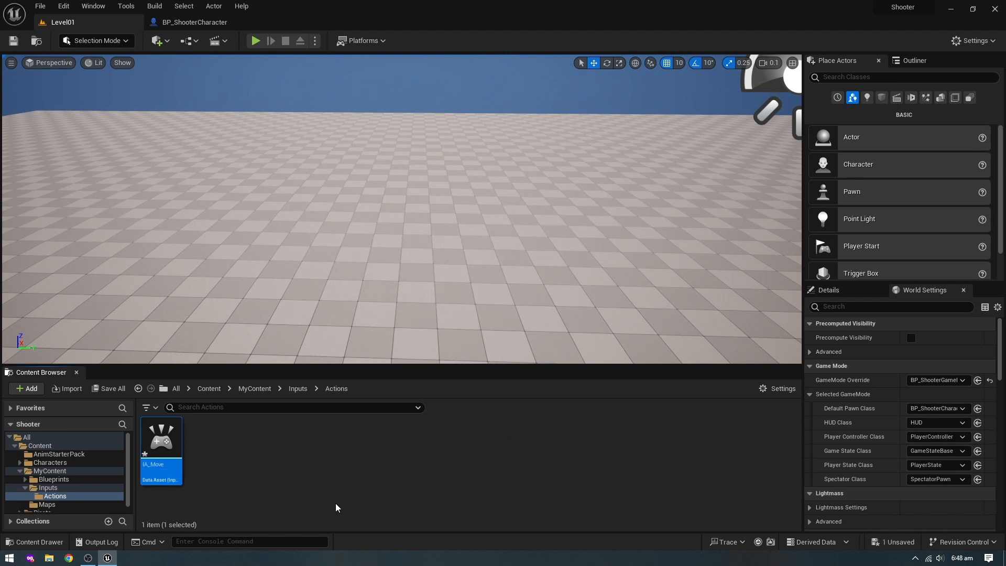
- Set the value type of IA_Move to Axis2D (Vector2D), then save and close the asset
double_click(172, 441)
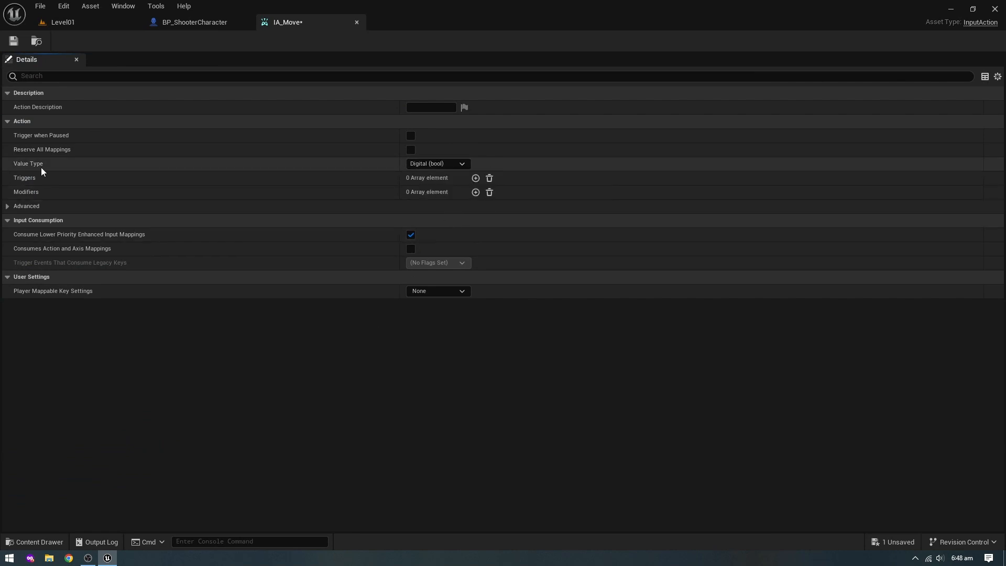
left_click(440, 164)
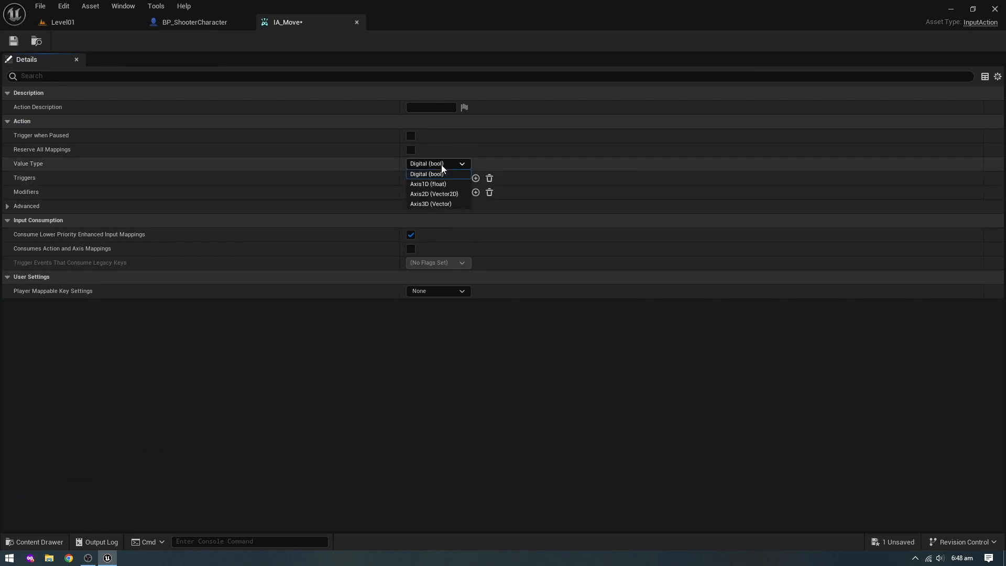
left_click(451, 195)
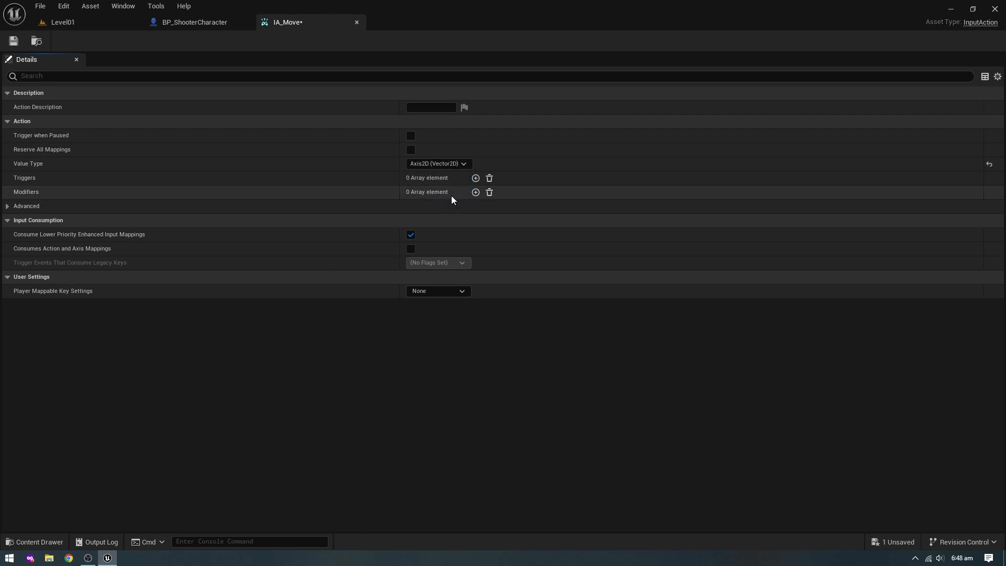
left_click(12, 42)
left_click(357, 22)
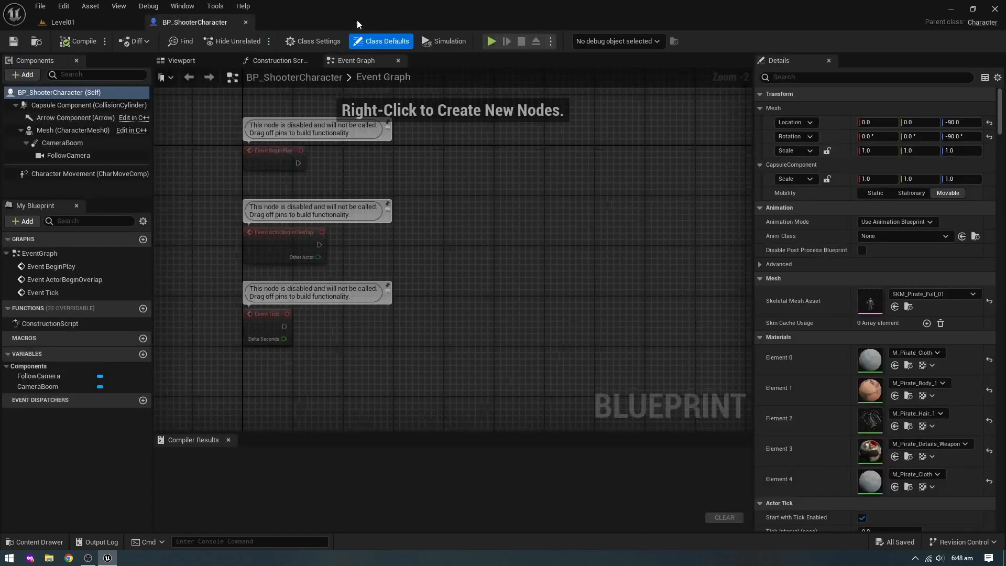
- Return to Level01, placing it after BP_ShooterCharacter, and create an Input Action named IA_Look in the Actions folder
left_click_drag(63, 22, 193, 26)
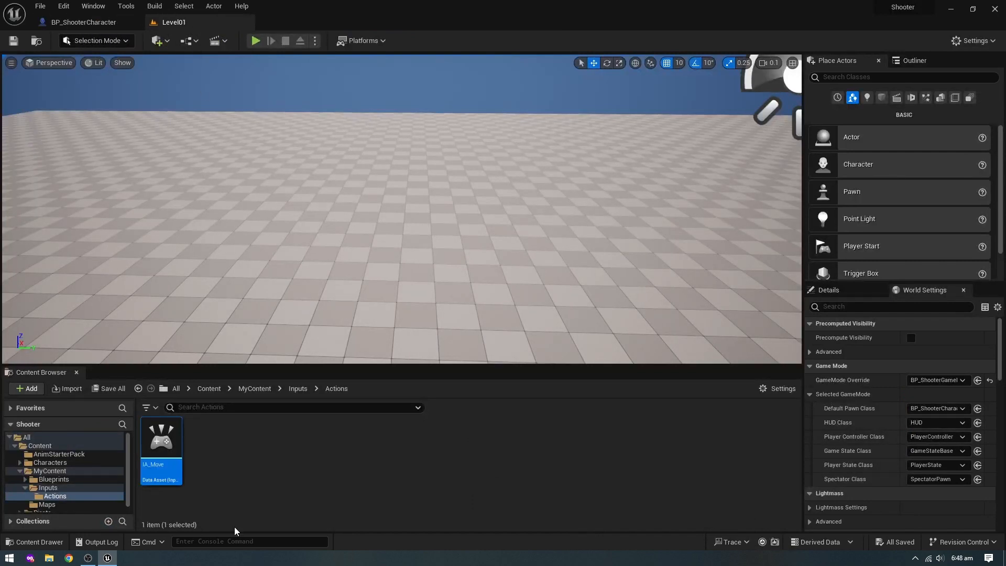
right_click(222, 473)
mouse_move(305, 369)
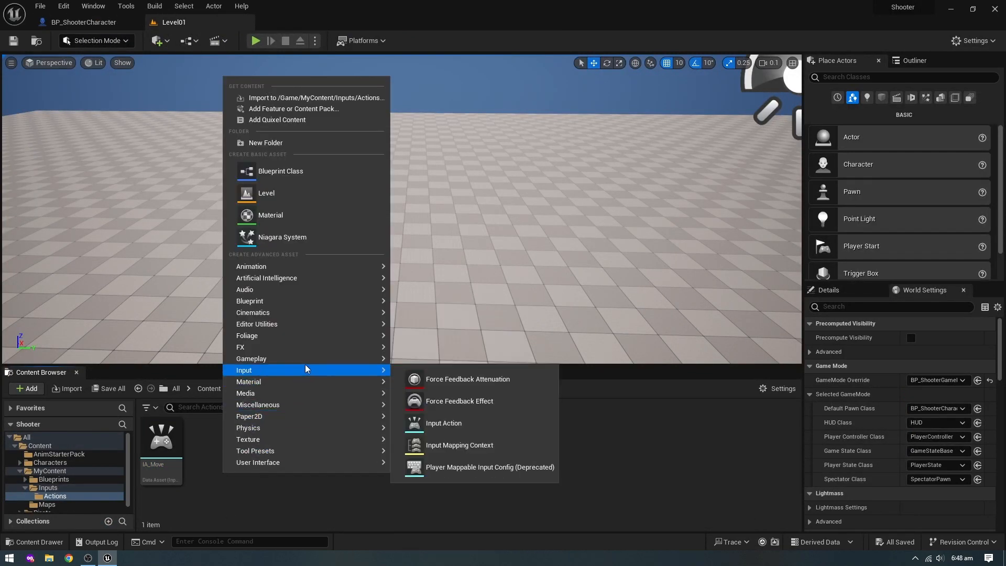
left_click(454, 426)
type("IA_")
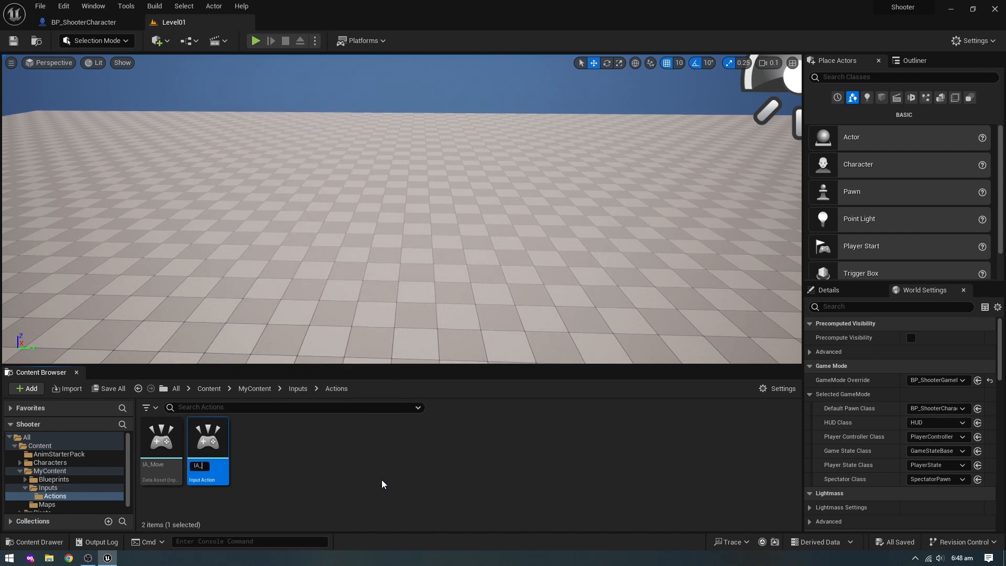
type("Look")
key("Return")
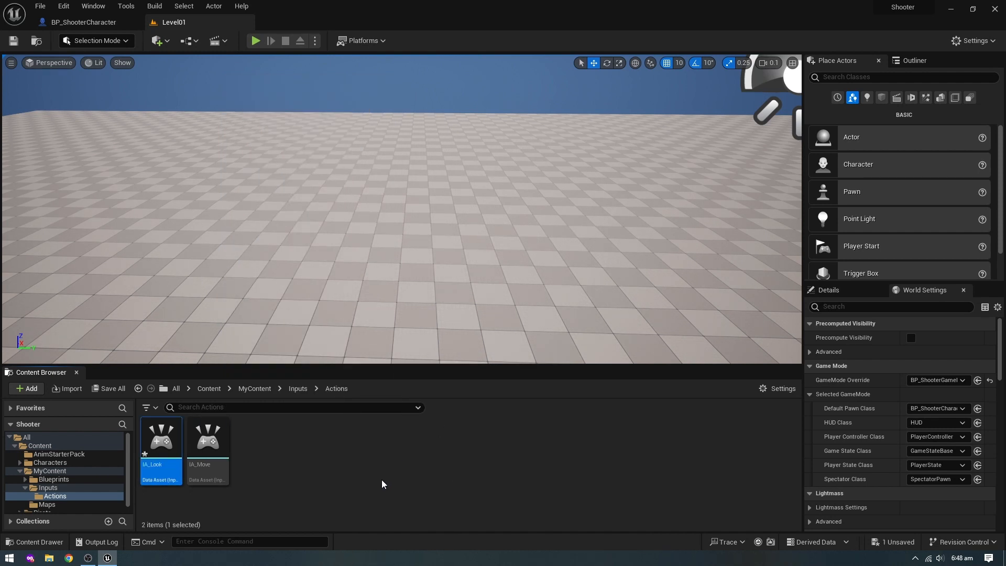
- Set the value type of IA_Look to Axis2D (Vector2D), then save and close the asset
double_click(168, 437)
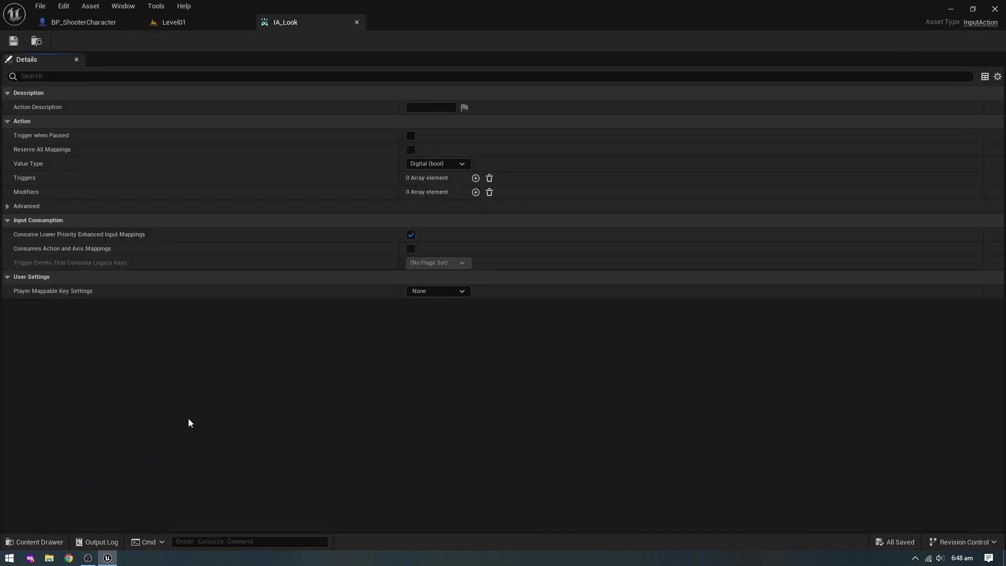
left_click(427, 164)
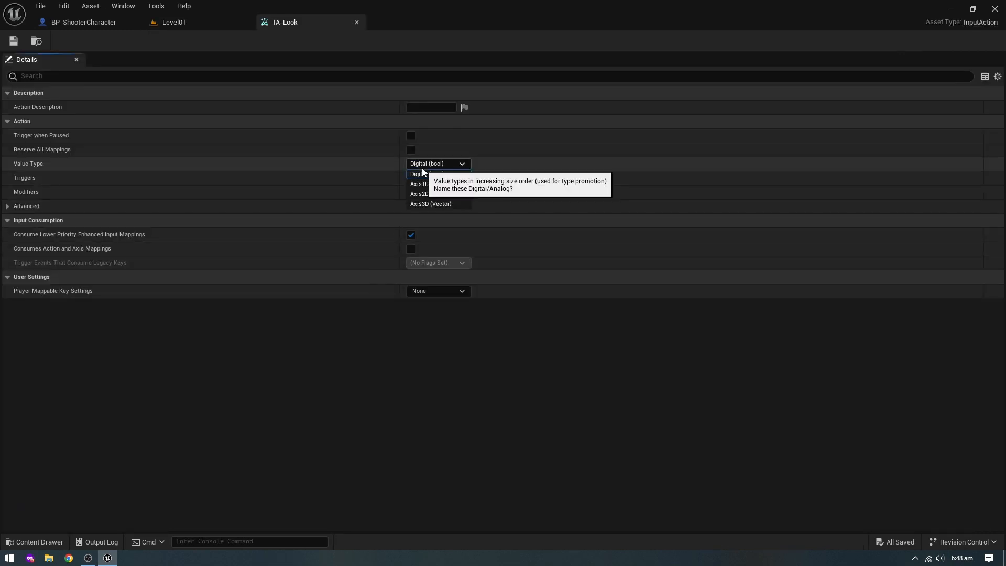
left_click(446, 195)
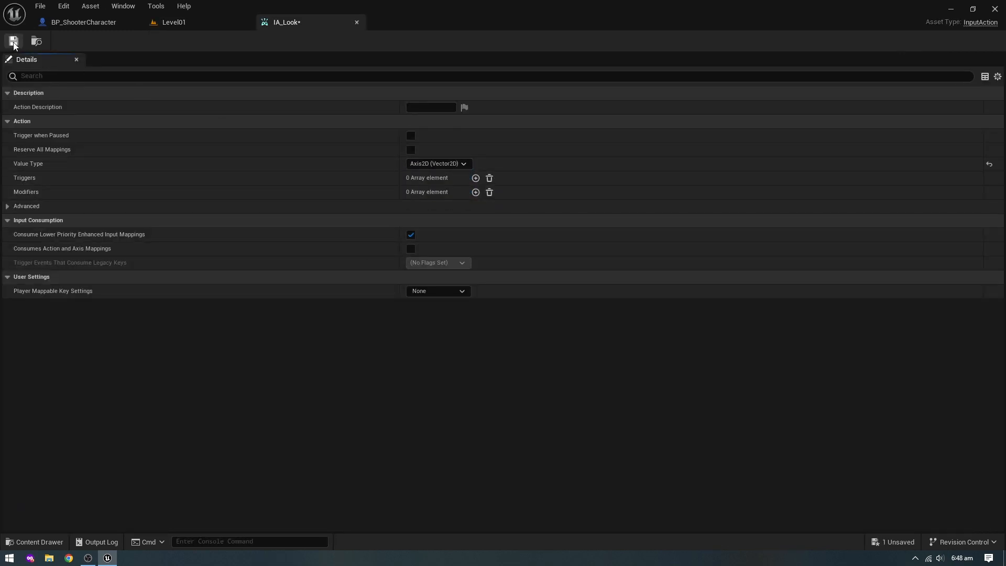
left_click(356, 22)
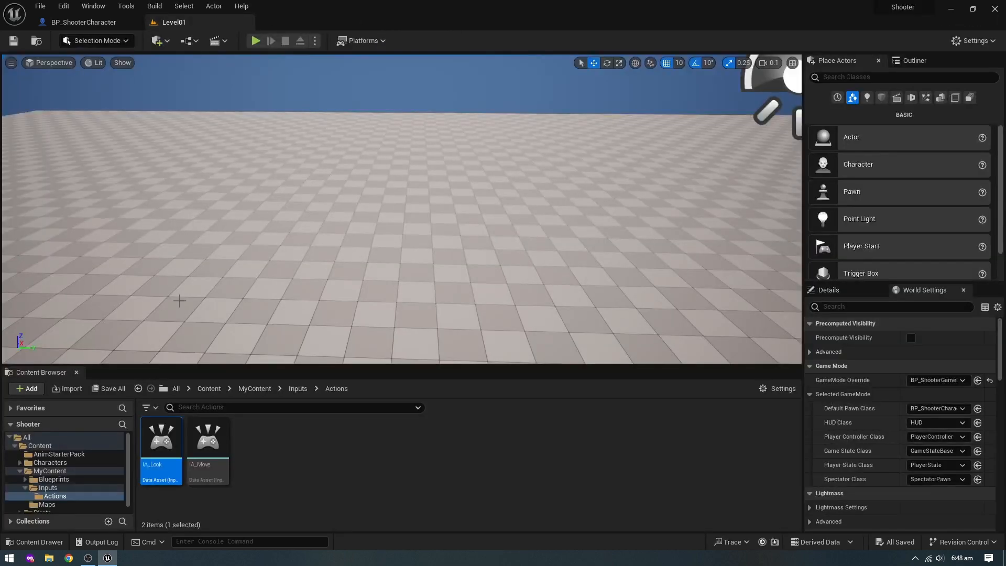
- Create an Input Mapping Context named IMC_ShooterCharacter in the Inputs folder
left_click(301, 392)
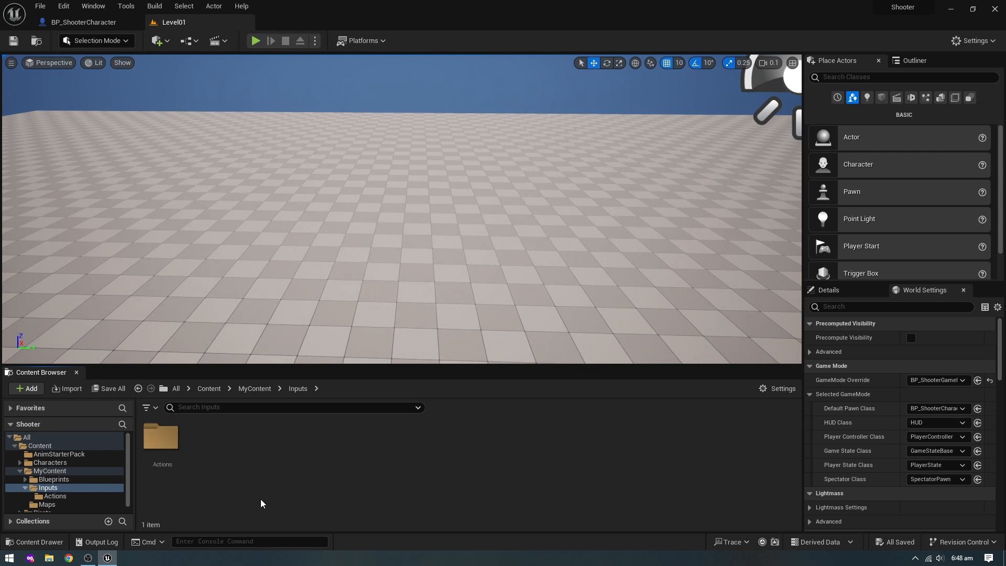
right_click(226, 473)
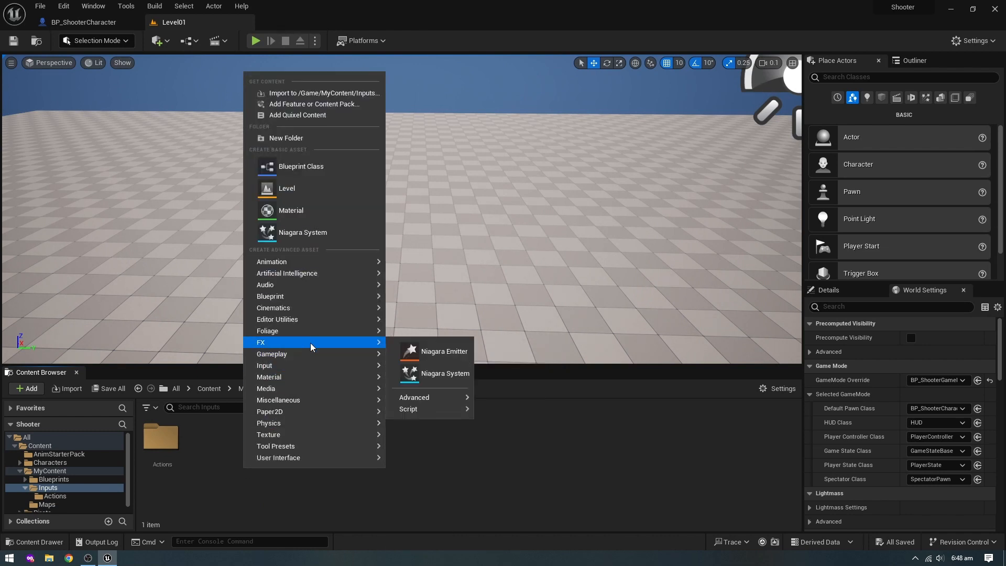
mouse_move(310, 361)
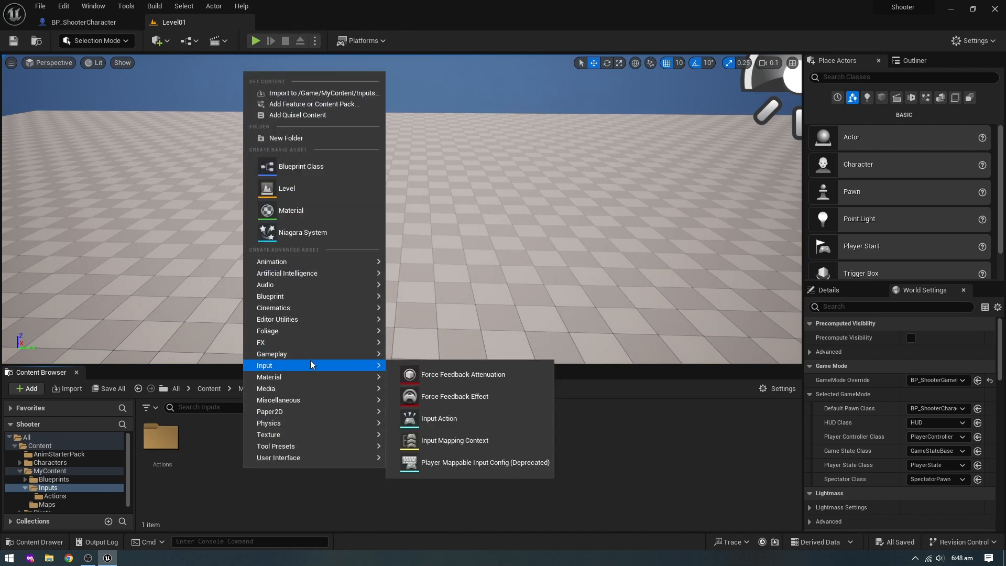
left_click(471, 444)
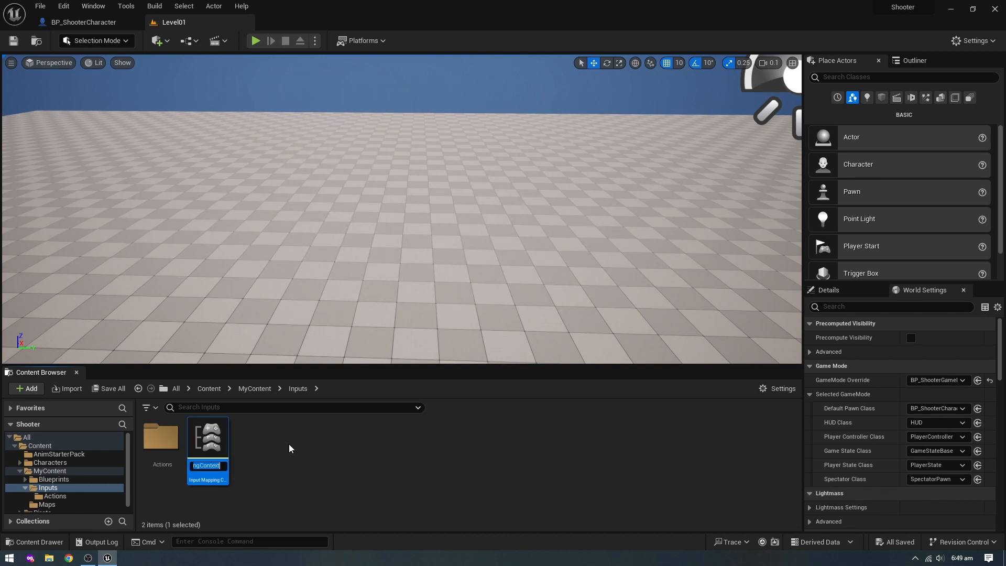
type("IMC")
type("_Shoote")
type("rCharacter")
key("Return")
- Open IMC_ShooterCharacter and add a mapping that uses the IA_Move action
double_click(223, 438)
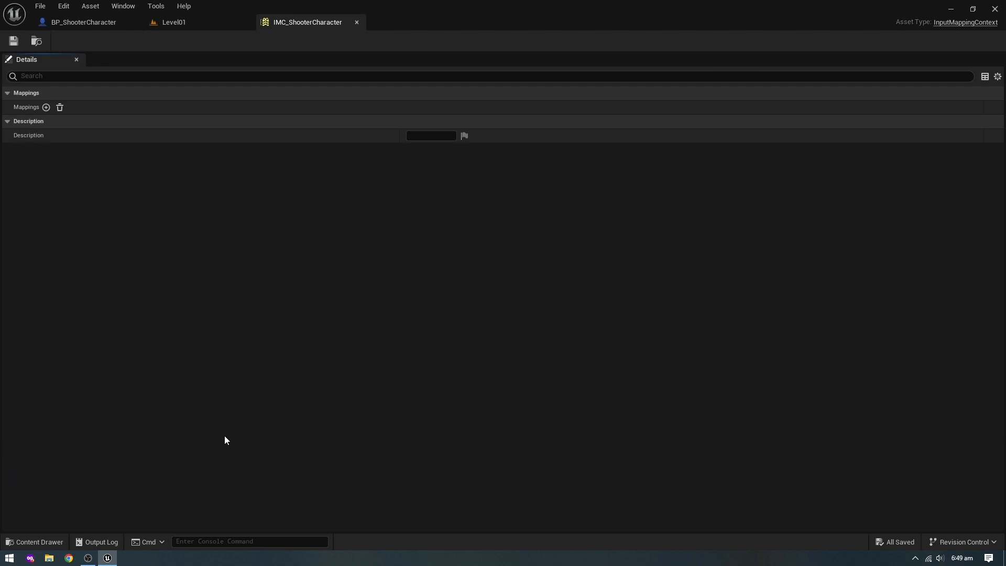
left_click(46, 108)
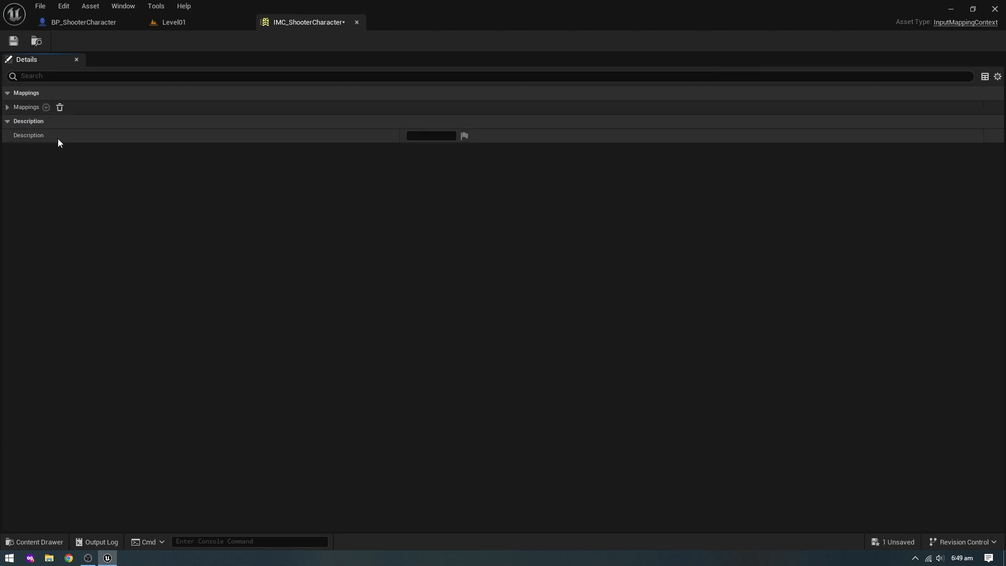
left_click(7, 108)
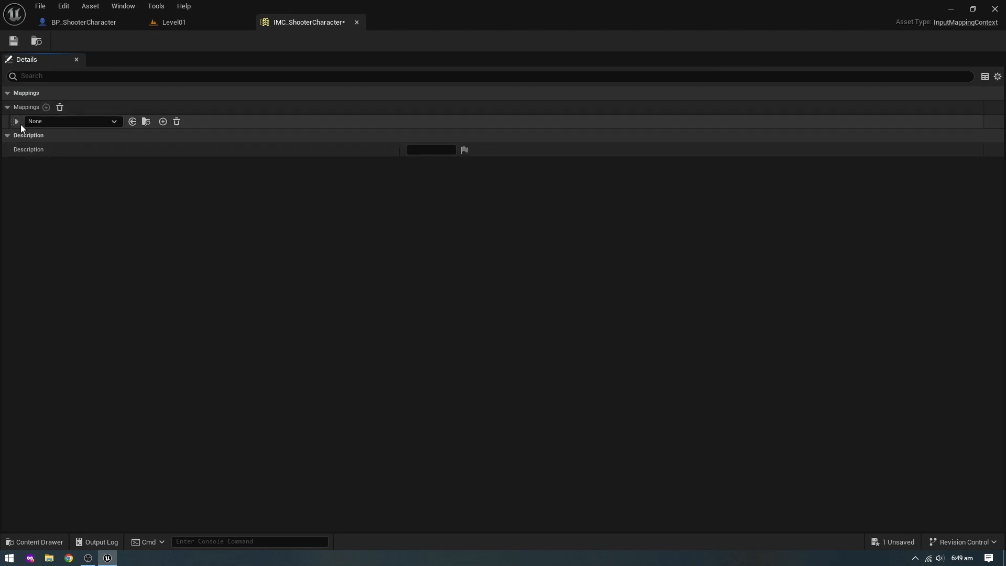
left_click(20, 124)
left_click(58, 121)
left_click(100, 278)
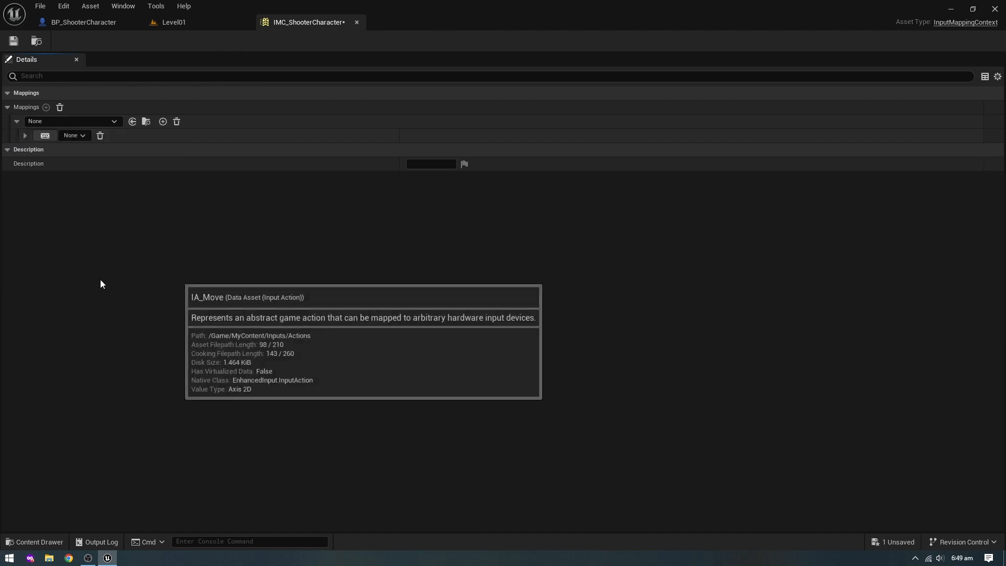
left_click(17, 121)
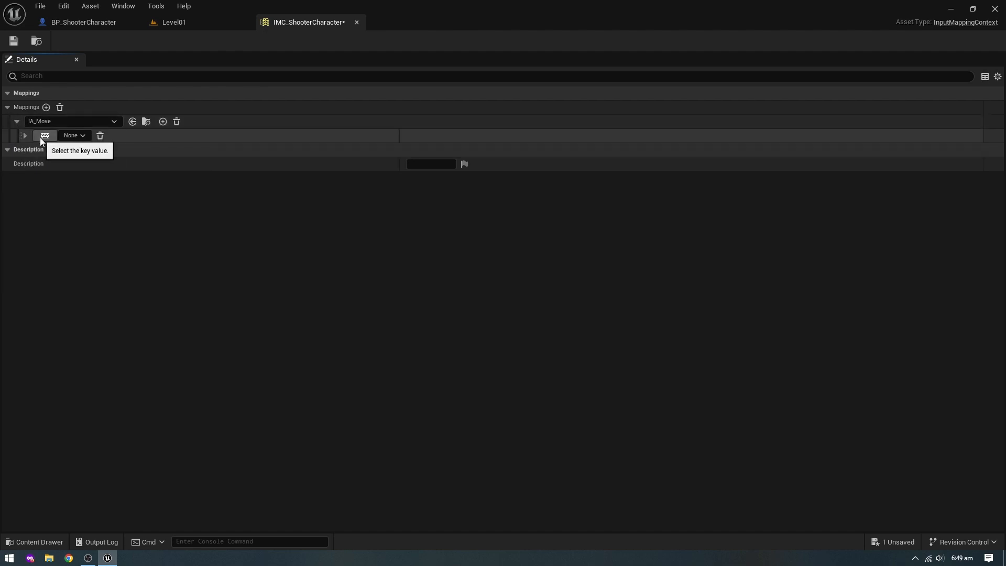
- Bind the keyboard W key to the first control binding of the IA_Move mapping
left_click(25, 135)
left_click(71, 135)
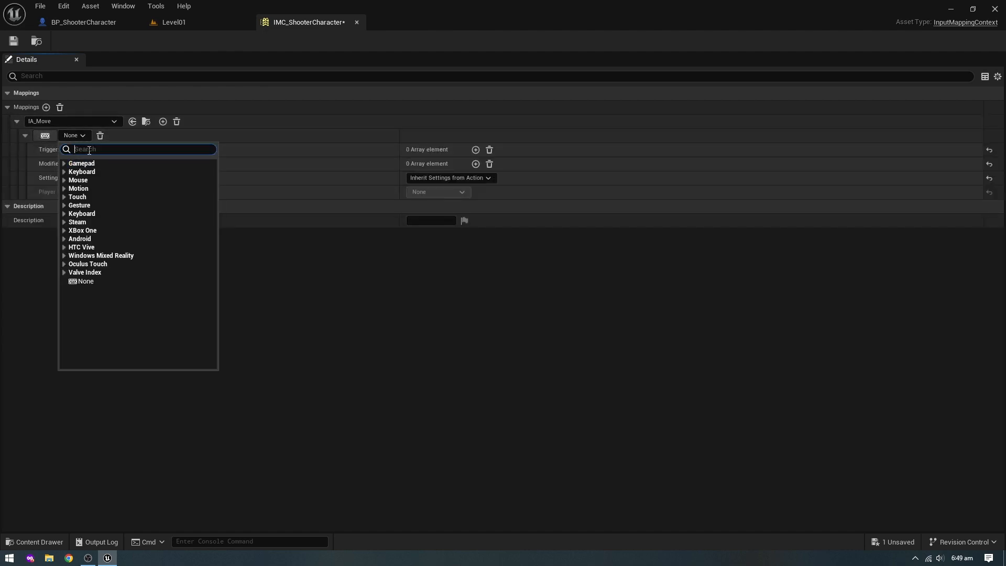
type("w")
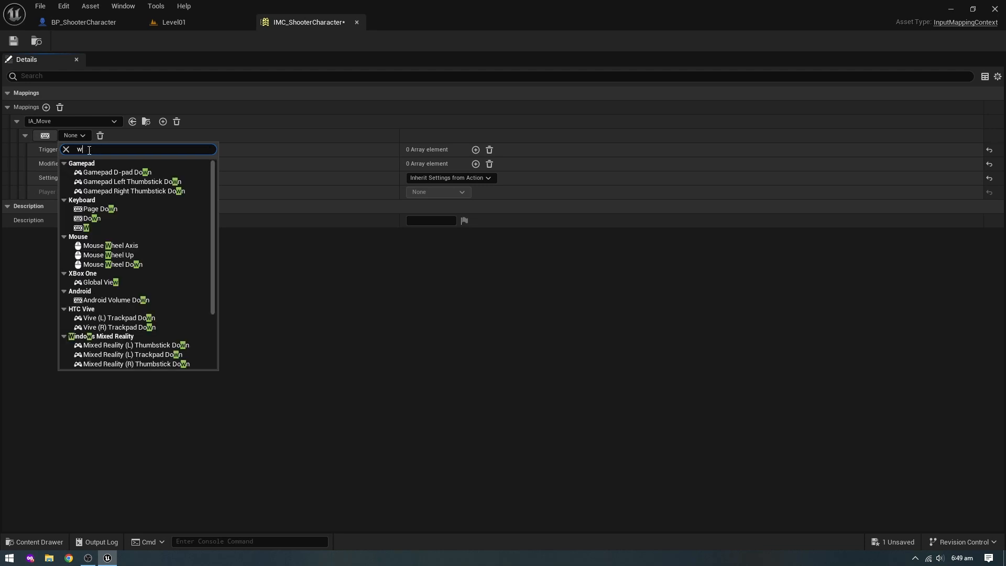
left_click(86, 228)
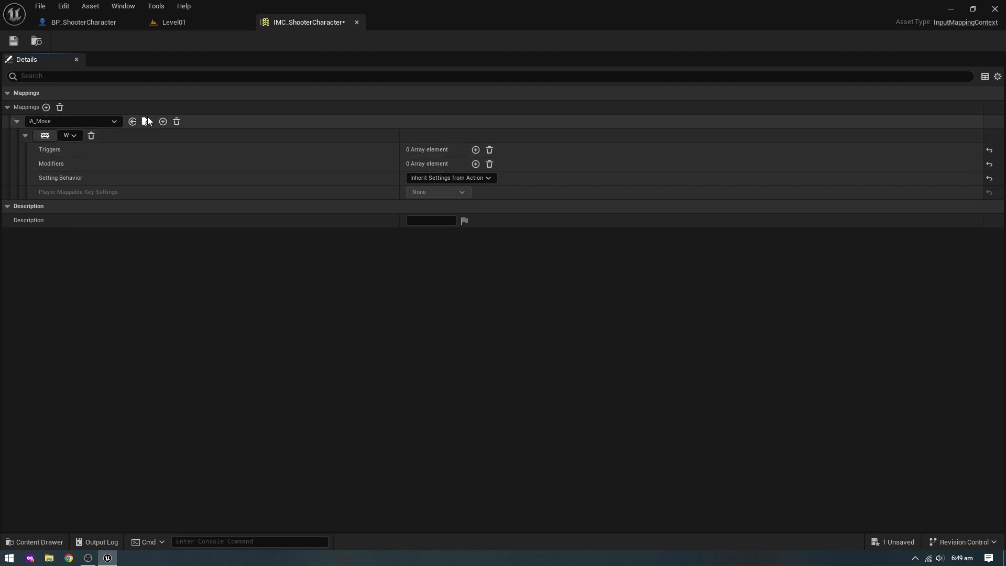
- Add a control binding for the S key to IA_Move and give it a Negate modifier
left_click(163, 121)
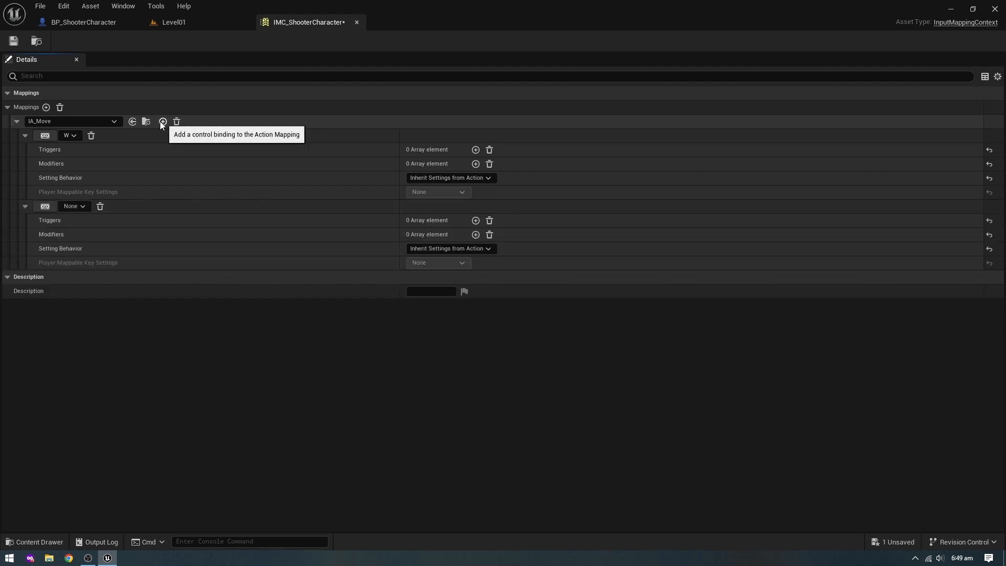
left_click(48, 207)
key("s")
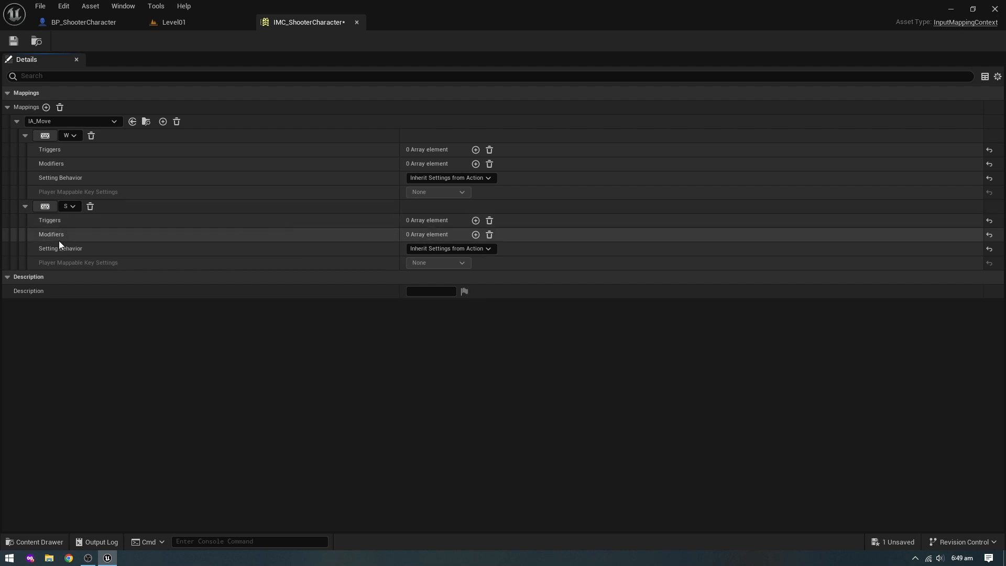
left_click(475, 235)
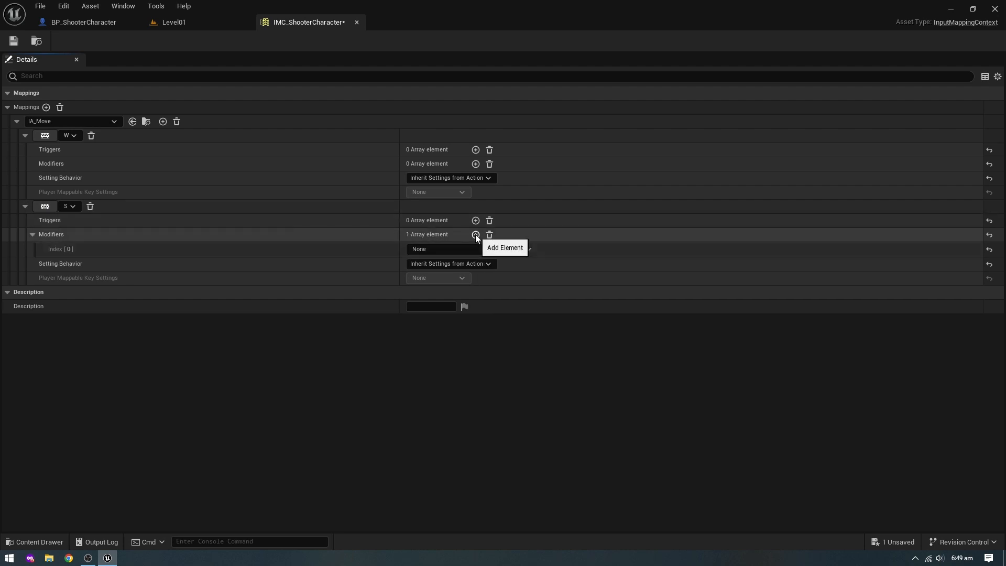
left_click(458, 249)
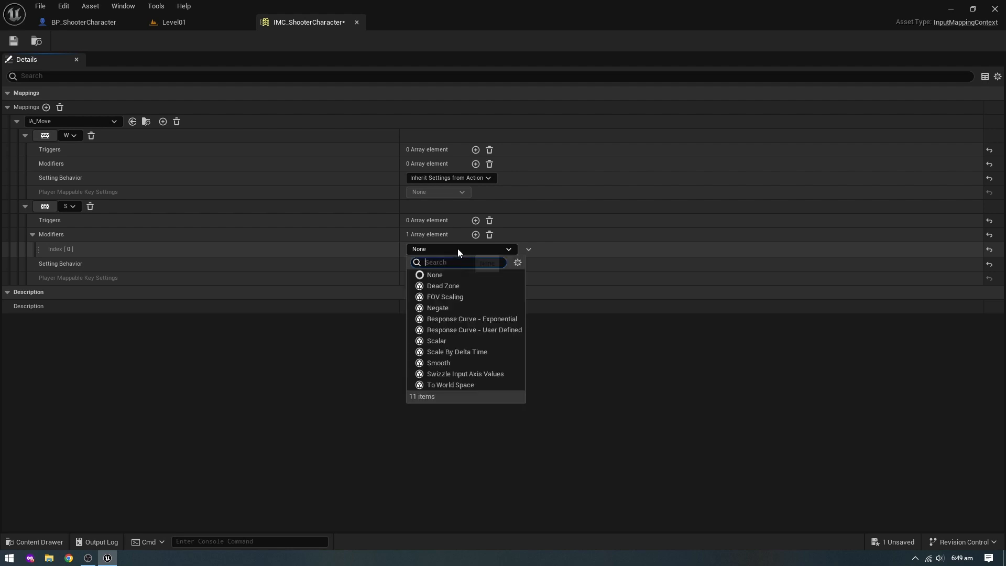
left_click(444, 309)
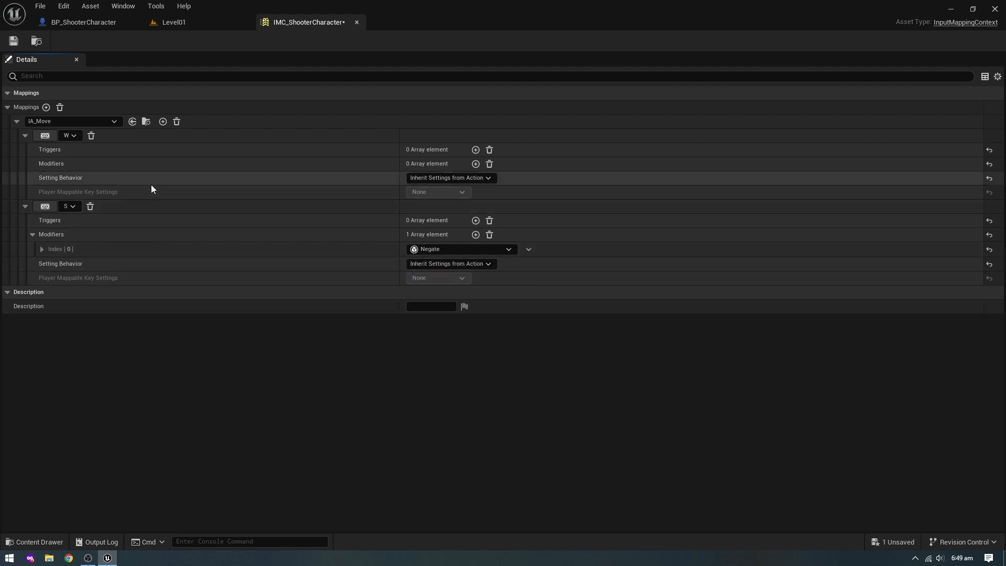
- Add a control binding for the D key to IA_Move with a Swizzle Input Axis Values modifier
left_click(163, 121)
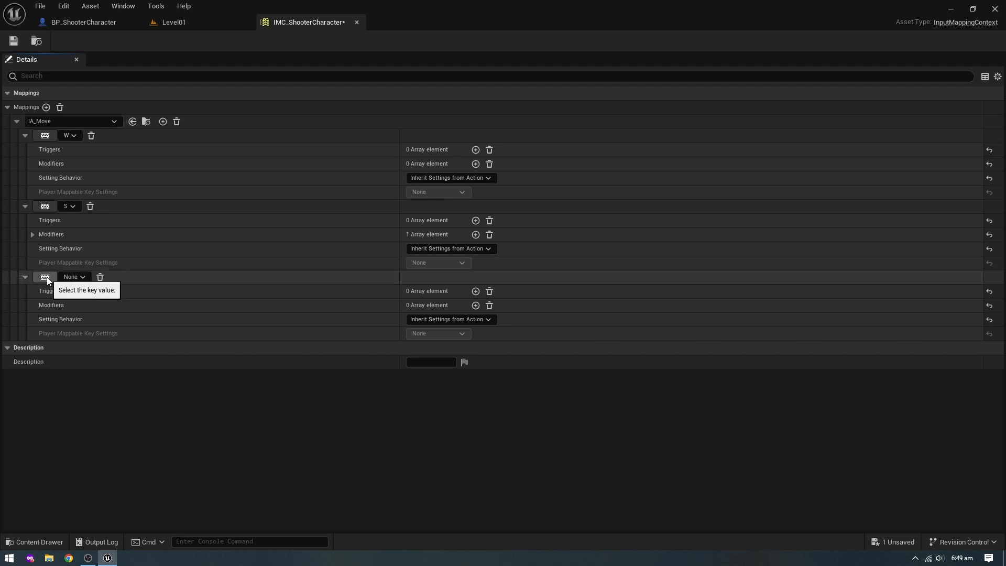
key("d")
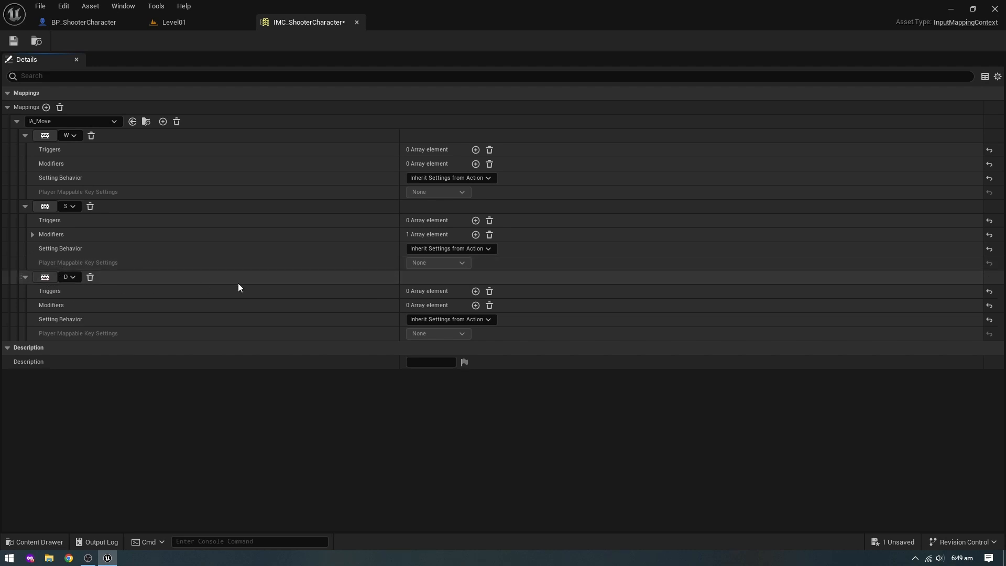
left_click(476, 306)
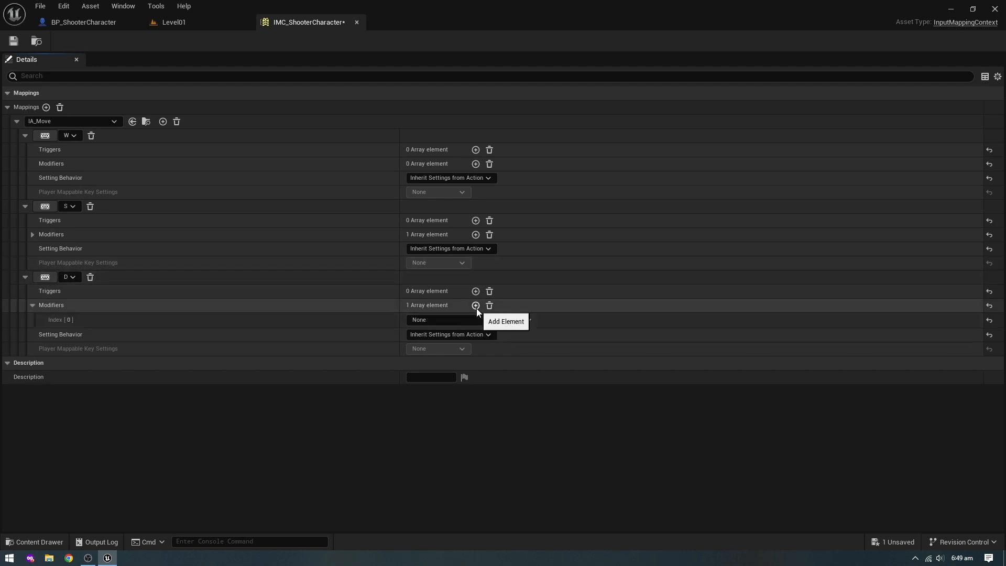
left_click(461, 320)
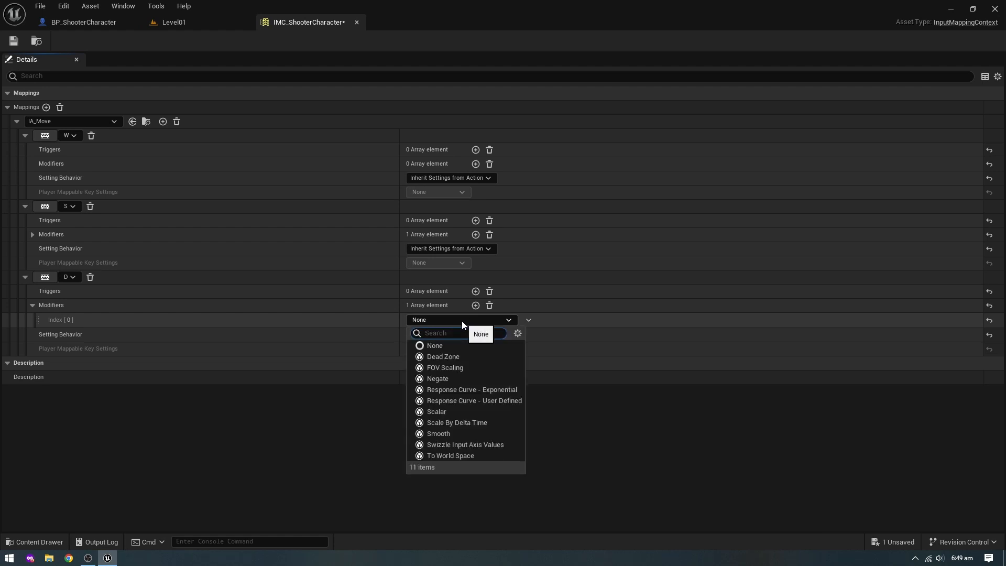
left_click(453, 445)
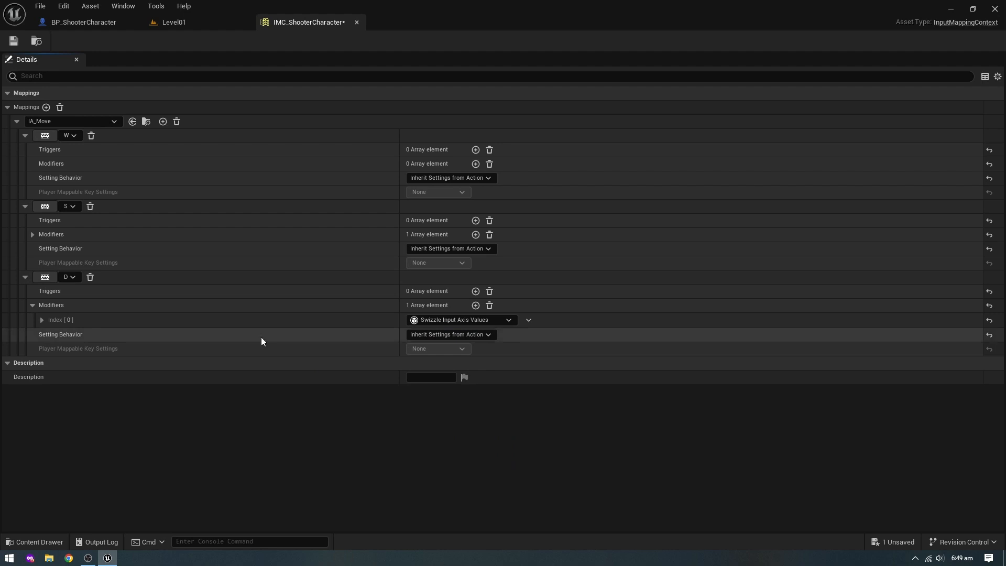
- Add a control binding for the A key to IA_Move with Swizzle Input Axis Values and Negate modifiers
left_click(163, 122)
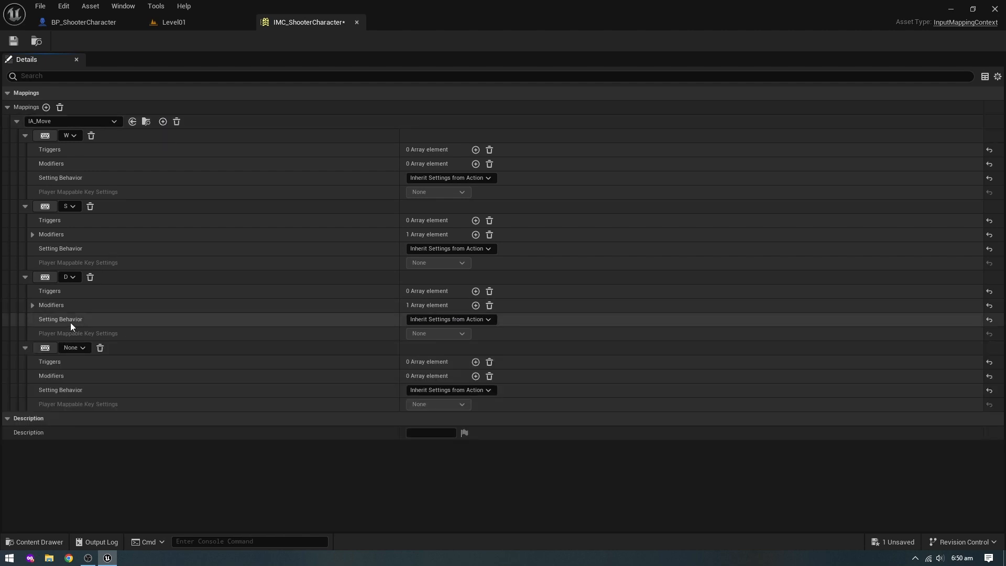
left_click(46, 348)
key("a")
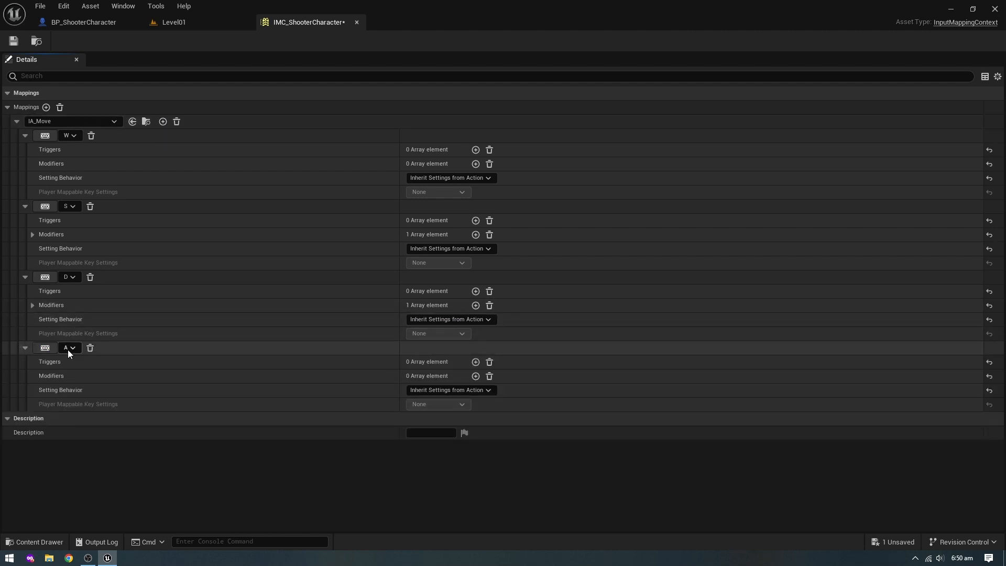
left_click(476, 377)
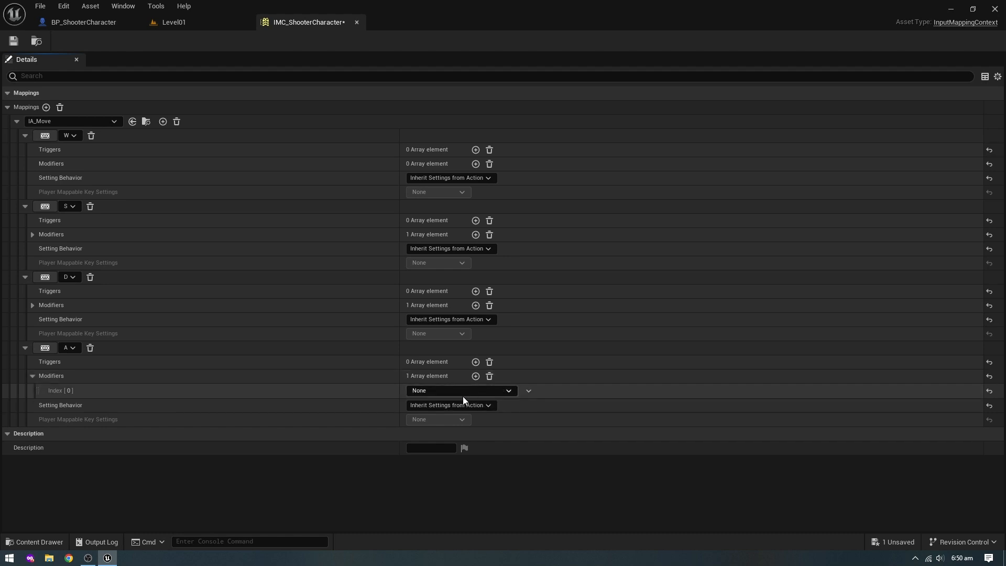
left_click(460, 391)
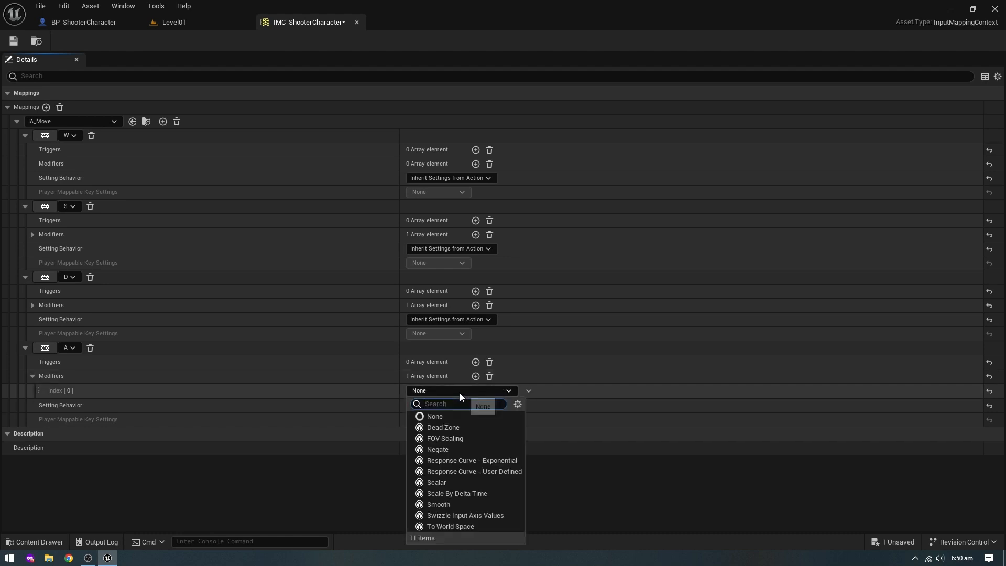
left_click(478, 515)
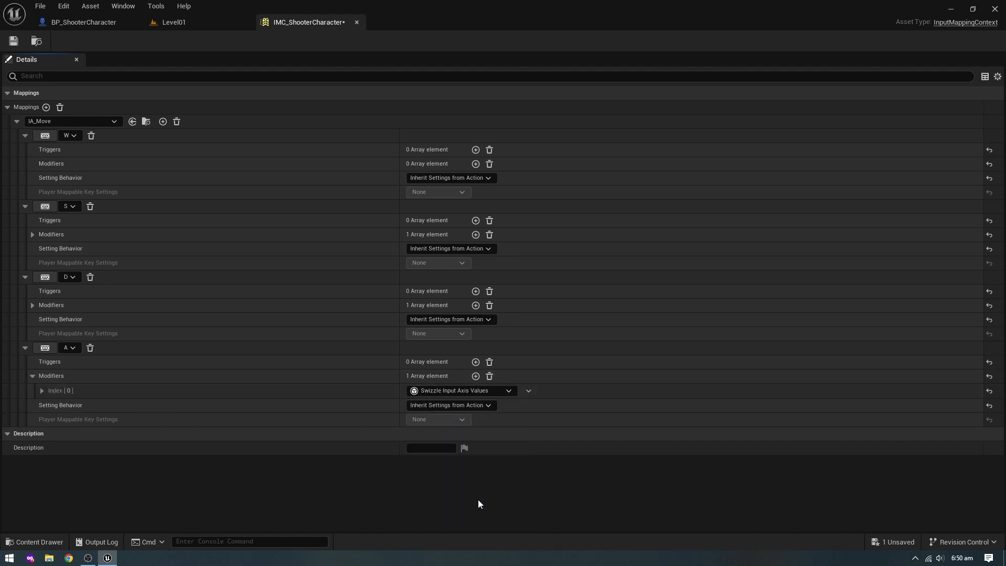
left_click(476, 376)
left_click(470, 404)
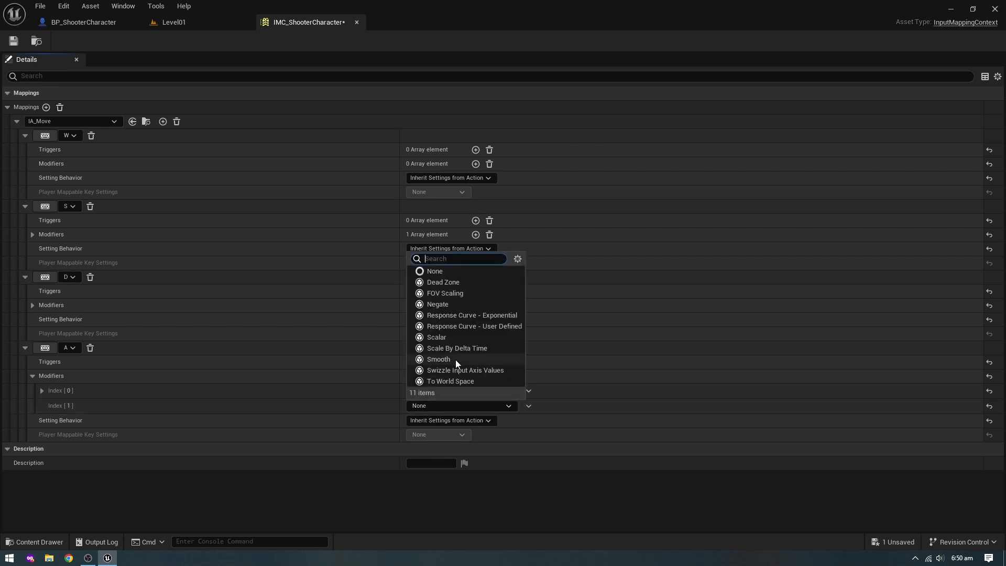
left_click(452, 304)
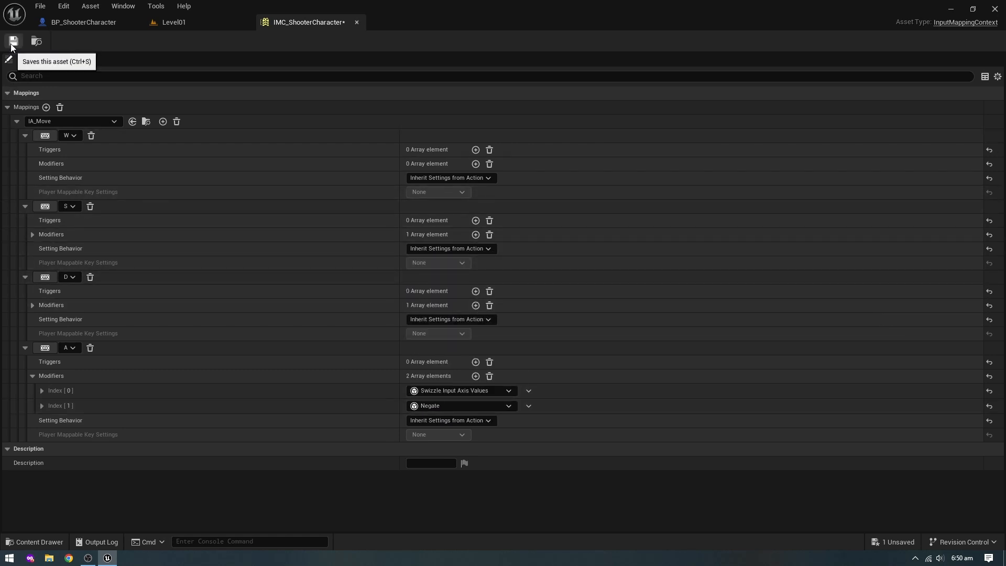
- Add a second action mapping to the context and assign the IA_Look action to it
left_click(46, 107)
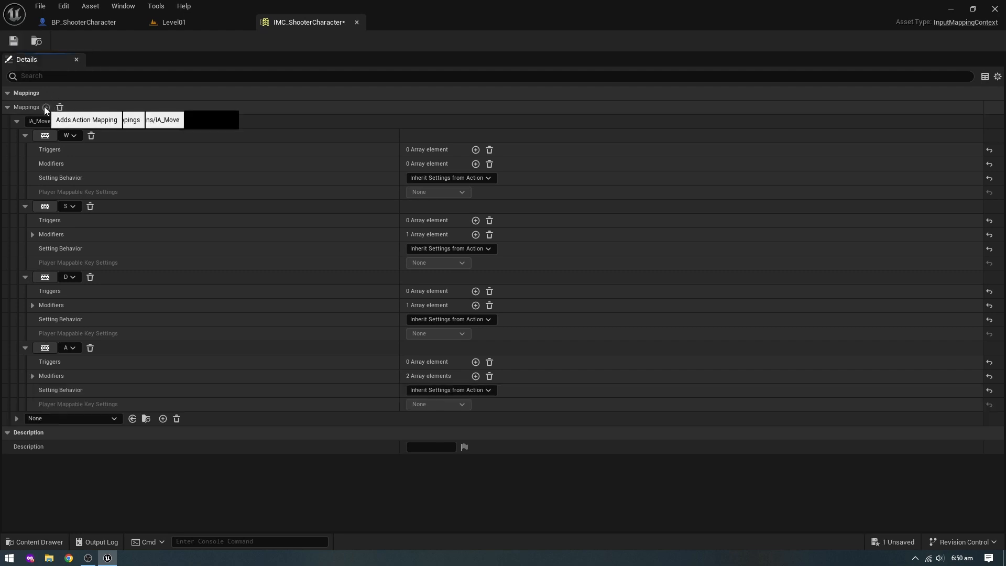
left_click(17, 121)
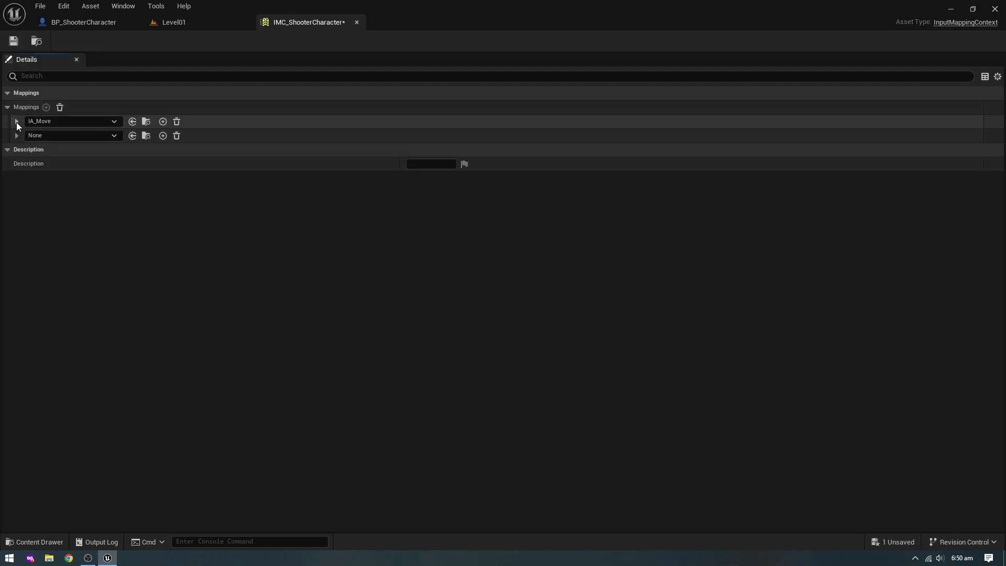
left_click(40, 135)
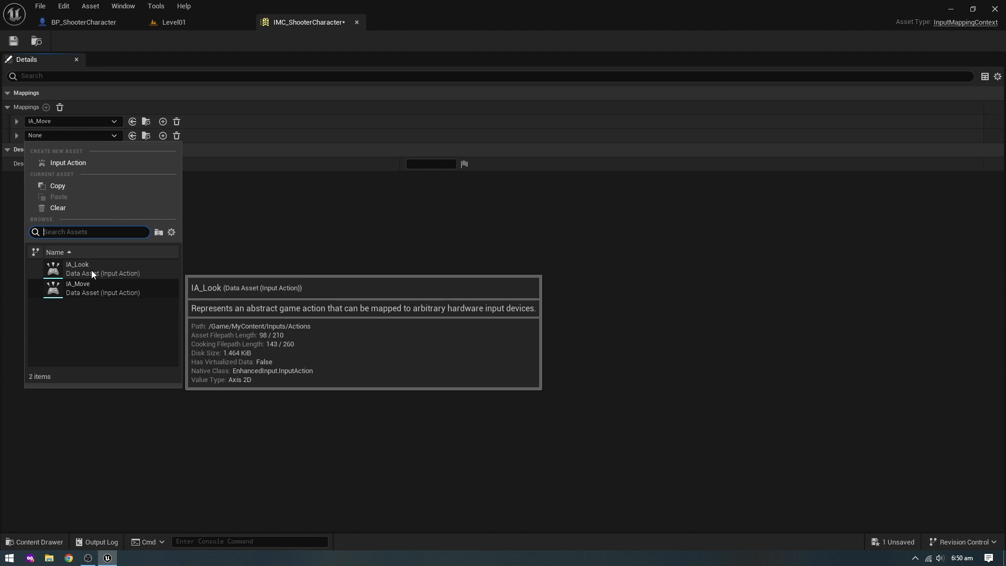
left_click(92, 270)
- Bind Mouse XY 2D-Axis to the control binding of the IA_Look mapping
left_click(18, 136)
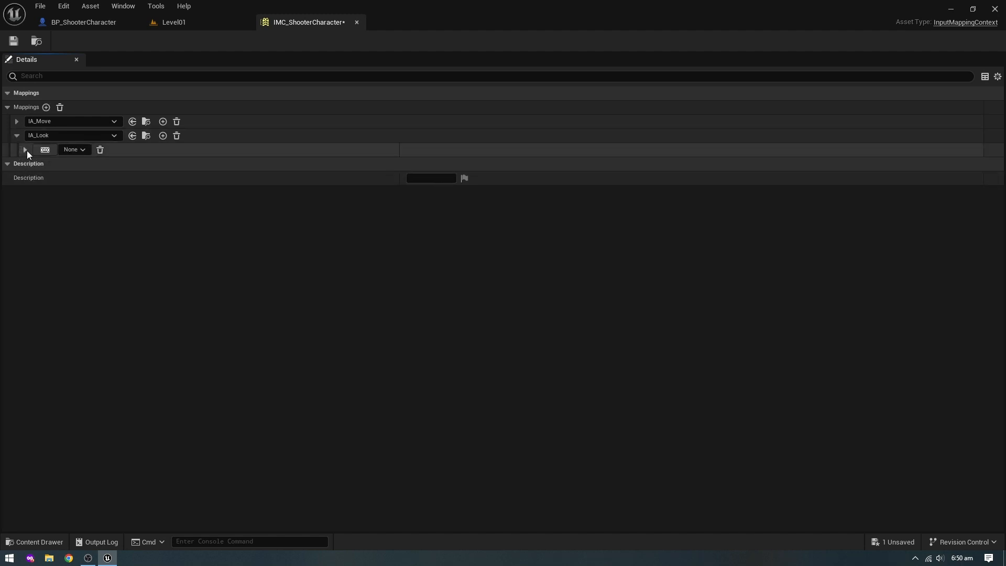
left_click(25, 150)
left_click(74, 150)
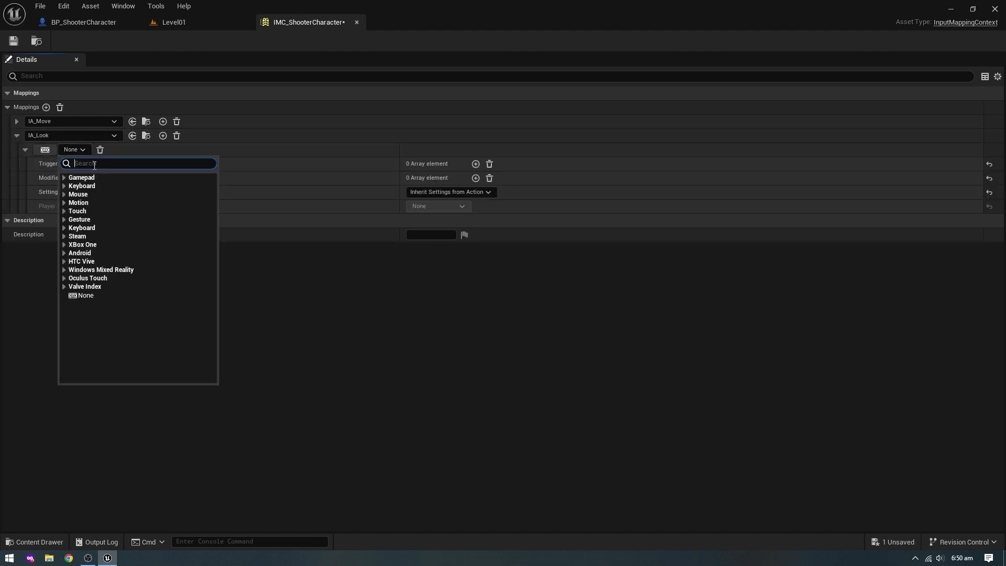
type("mouse")
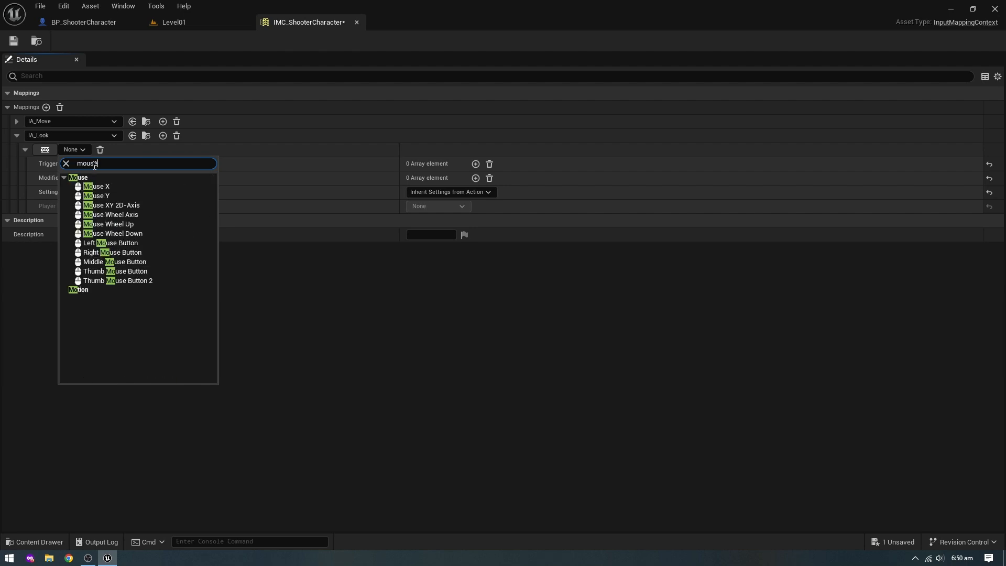
left_click(138, 206)
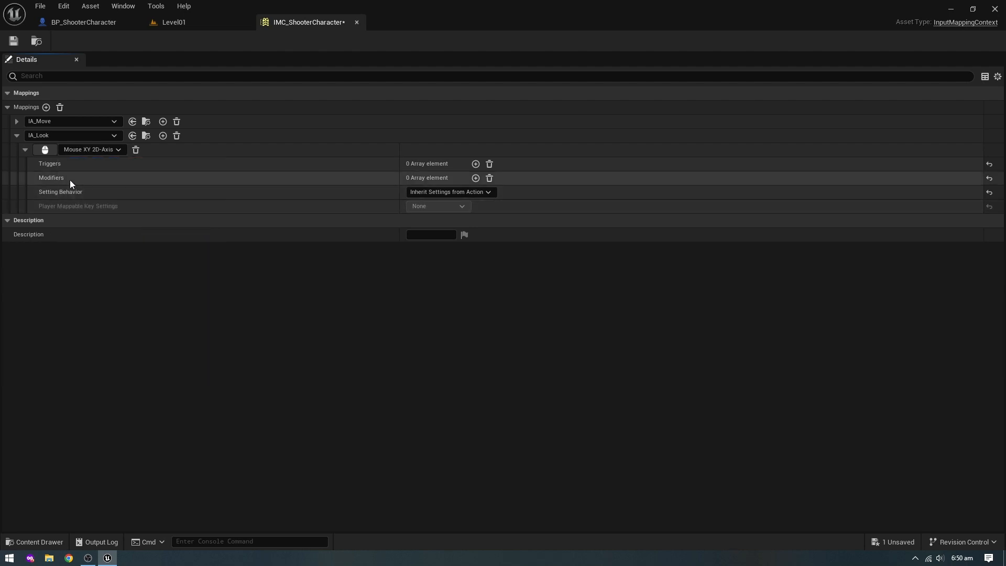
- Add a Negate modifier to the Mouse XY 2D-Axis binding, with X and Z disabled so only Y is negated
left_click(475, 178)
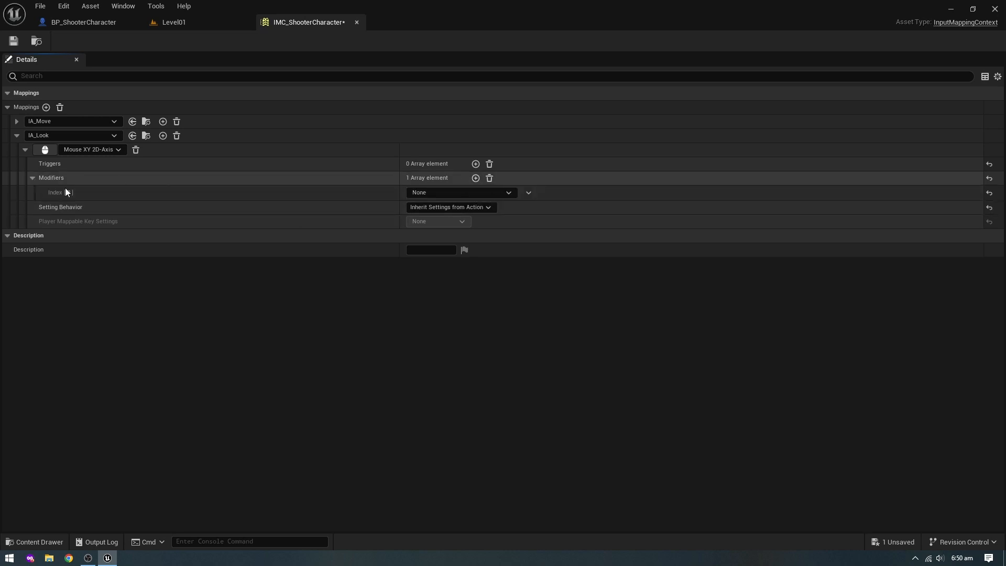
left_click(447, 192)
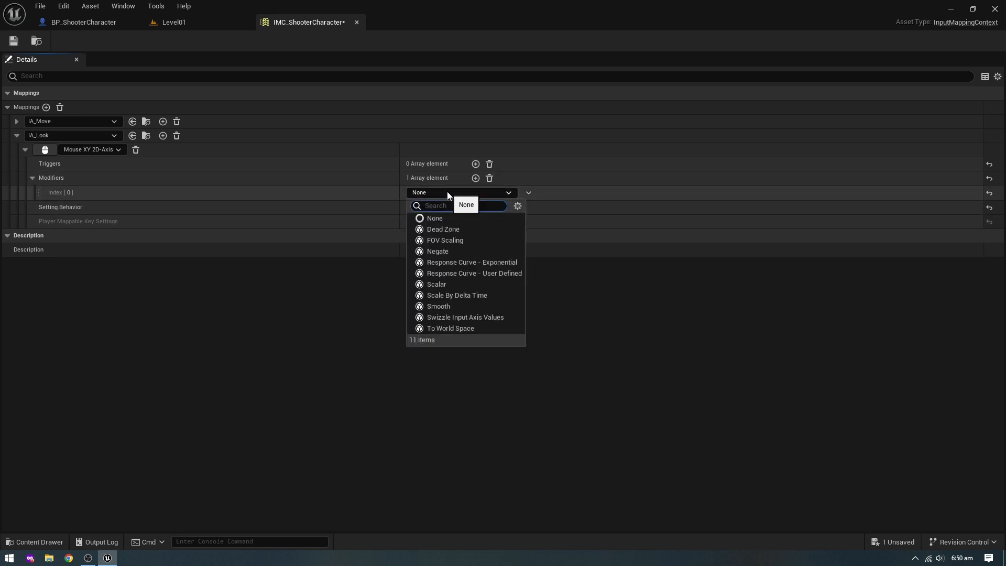
left_click(448, 251)
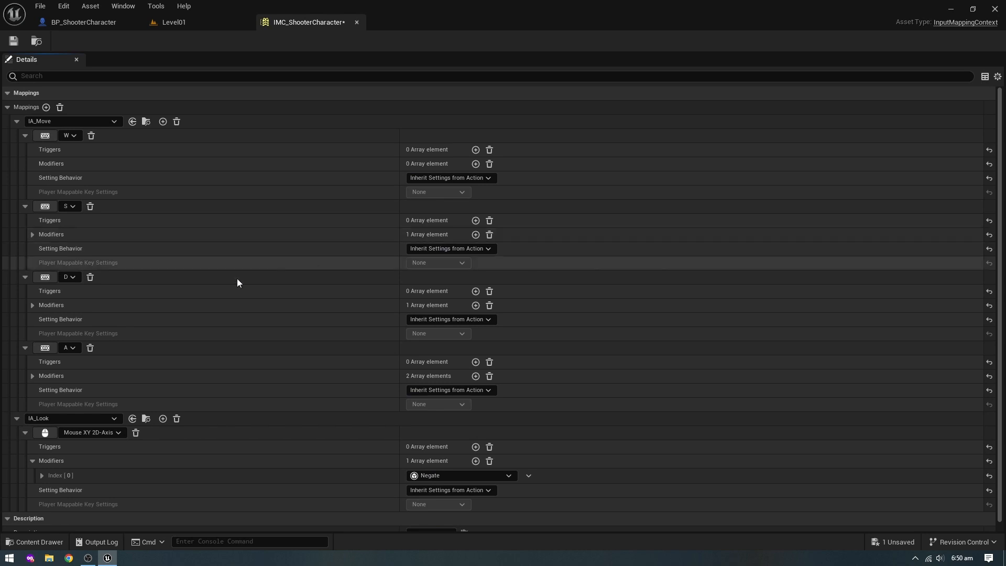
left_click(17, 113)
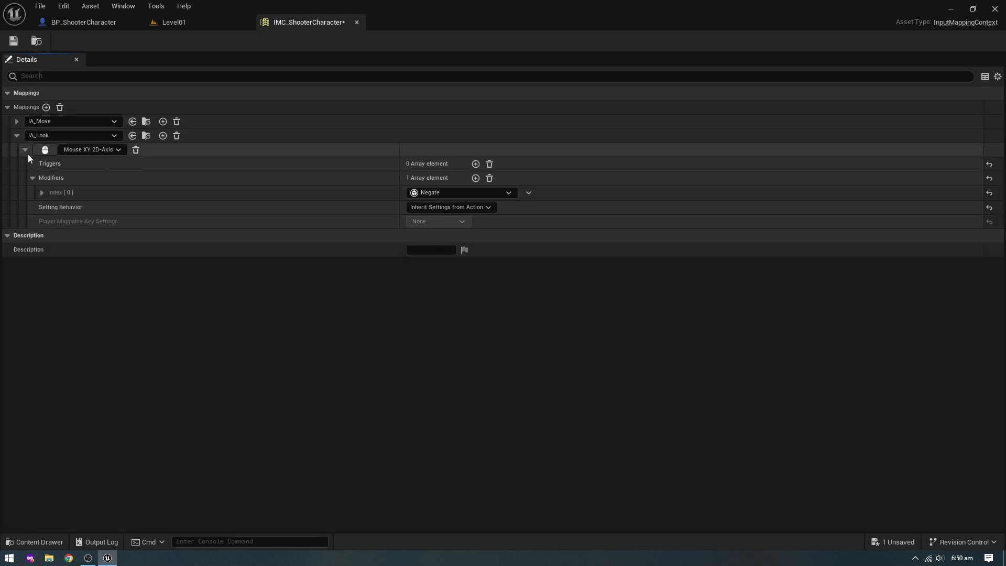
left_click(42, 193)
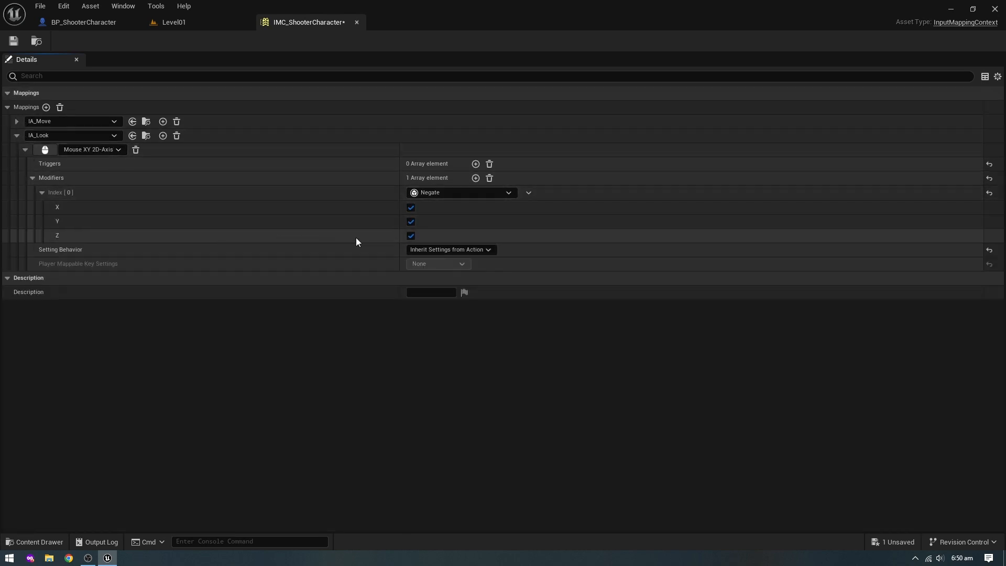
left_click(411, 208)
left_click(411, 235)
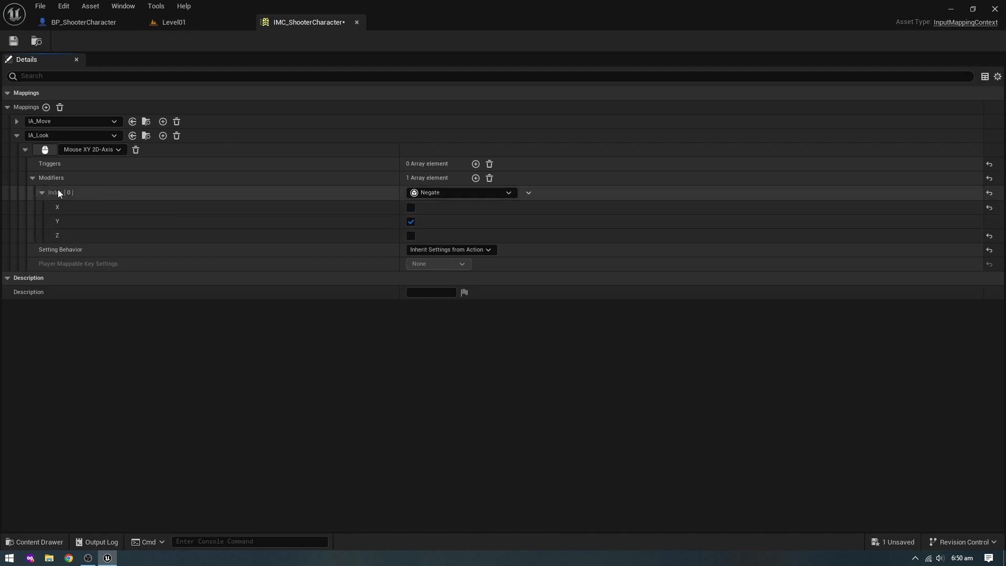
- Collapse the IA_Look mapping, then save and close IMC_ShooterCharacter
left_click(31, 179)
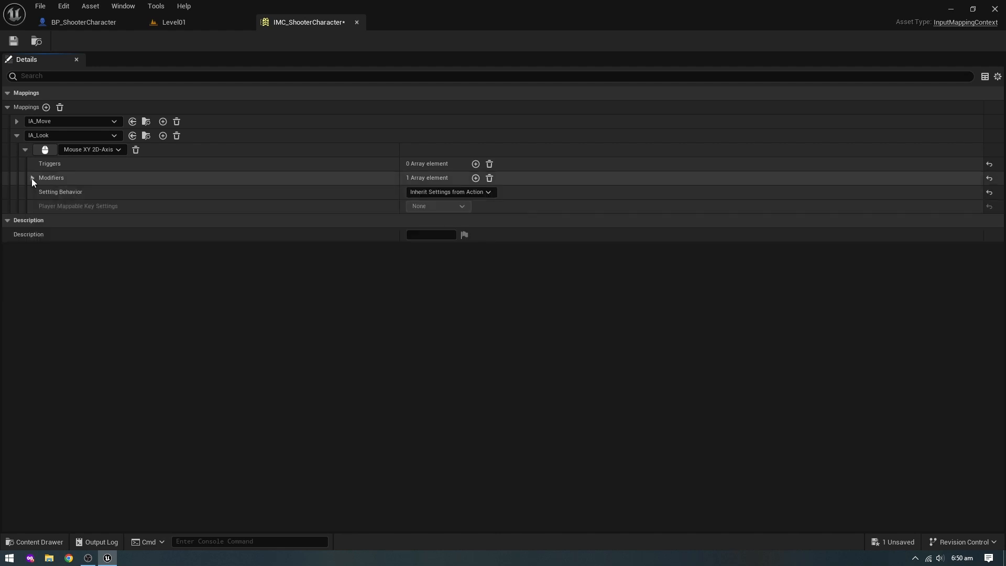
left_click(26, 152)
left_click(19, 137)
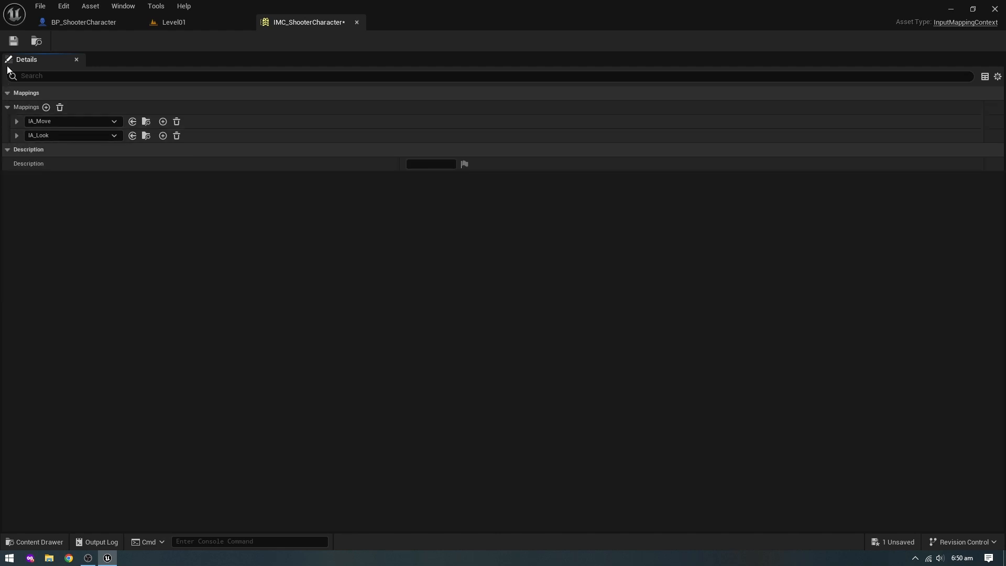
left_click(13, 41)
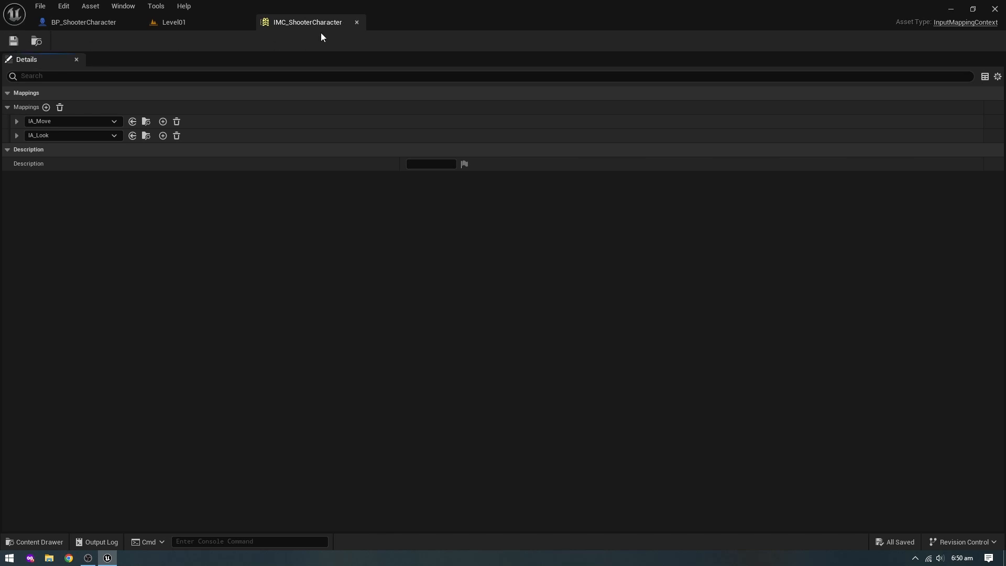
left_click(356, 22)
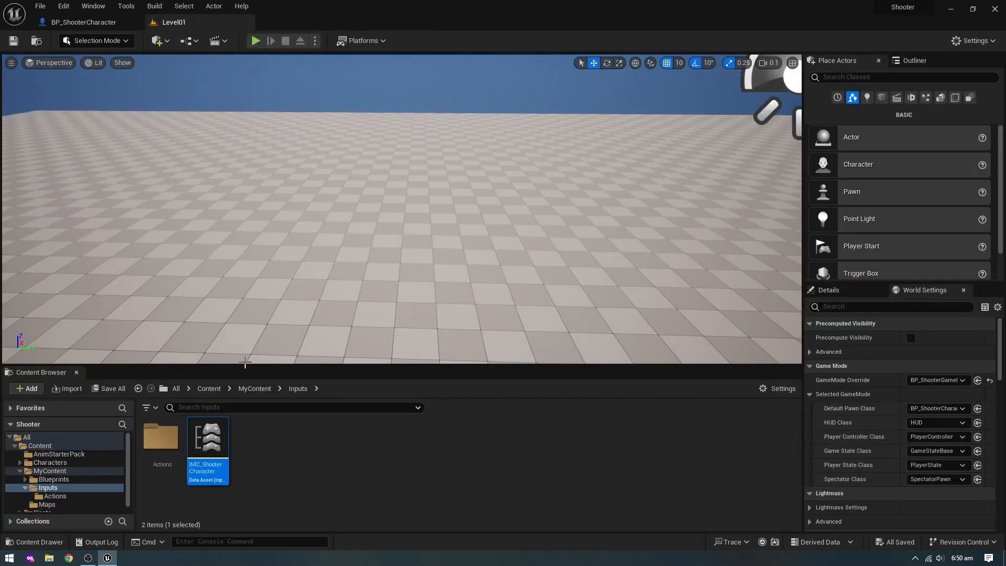
left_click(295, 464)
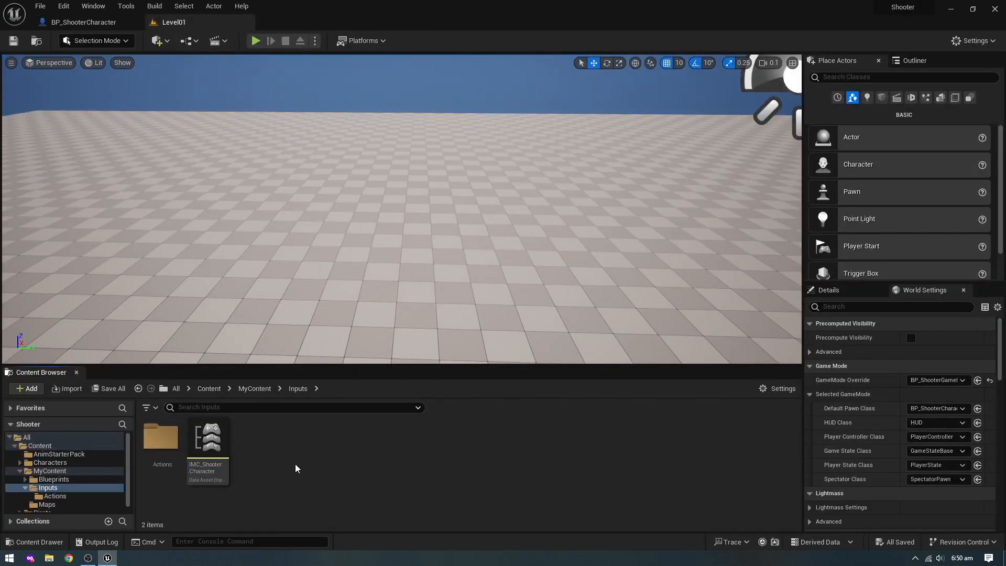
- Create a folder named Controller inside MyContent > Blueprints
left_click(19, 471)
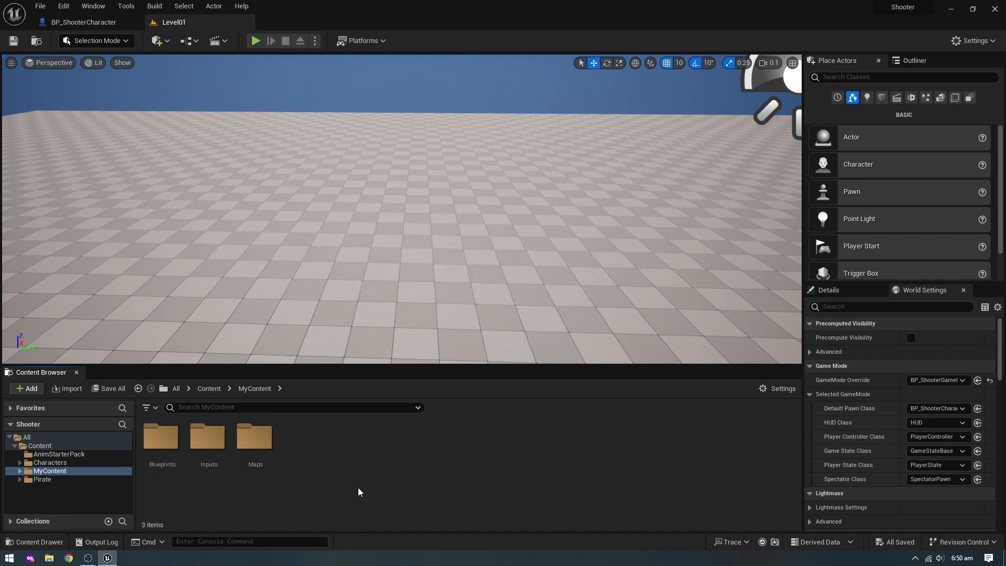
double_click(161, 437)
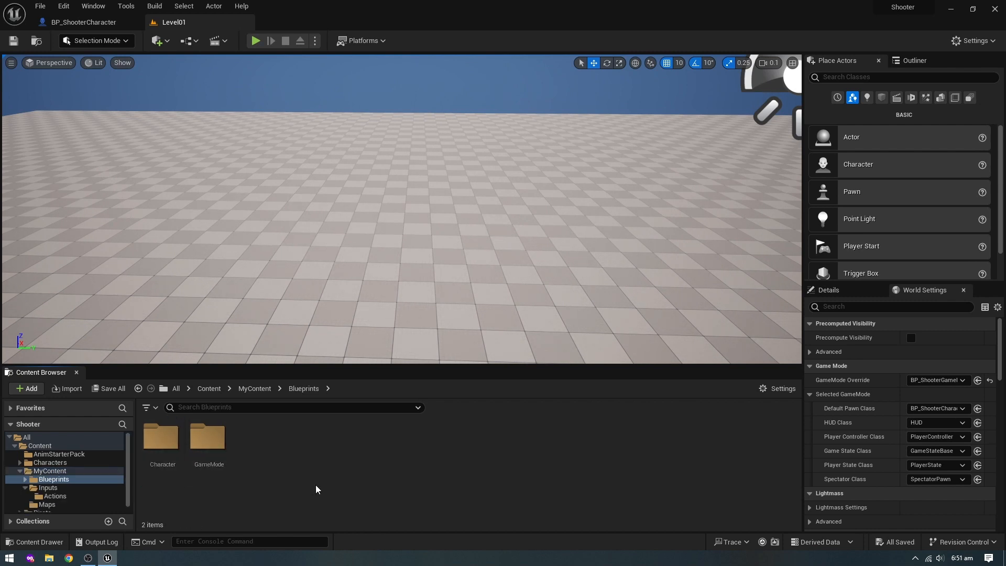
type("Controller")
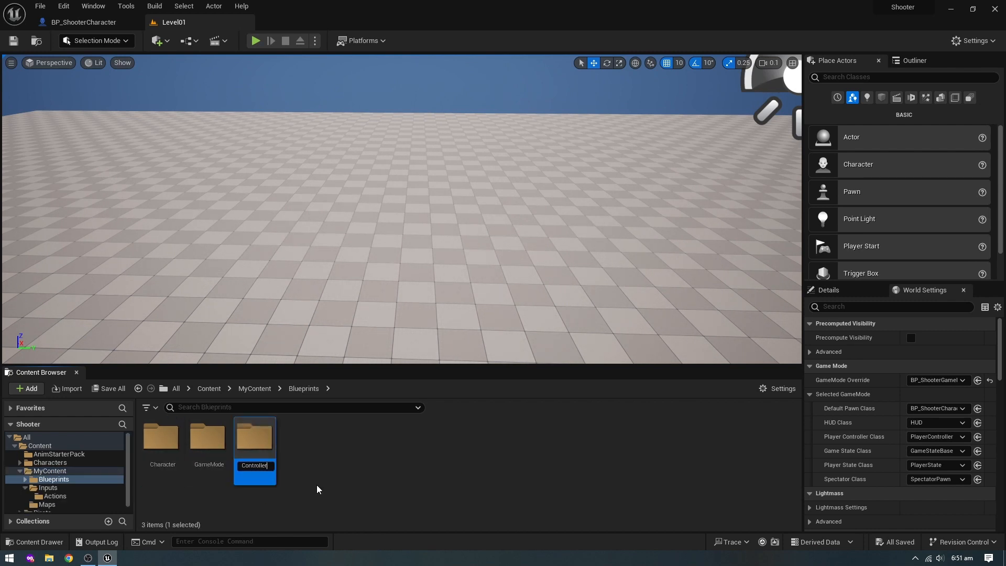
key("Return")
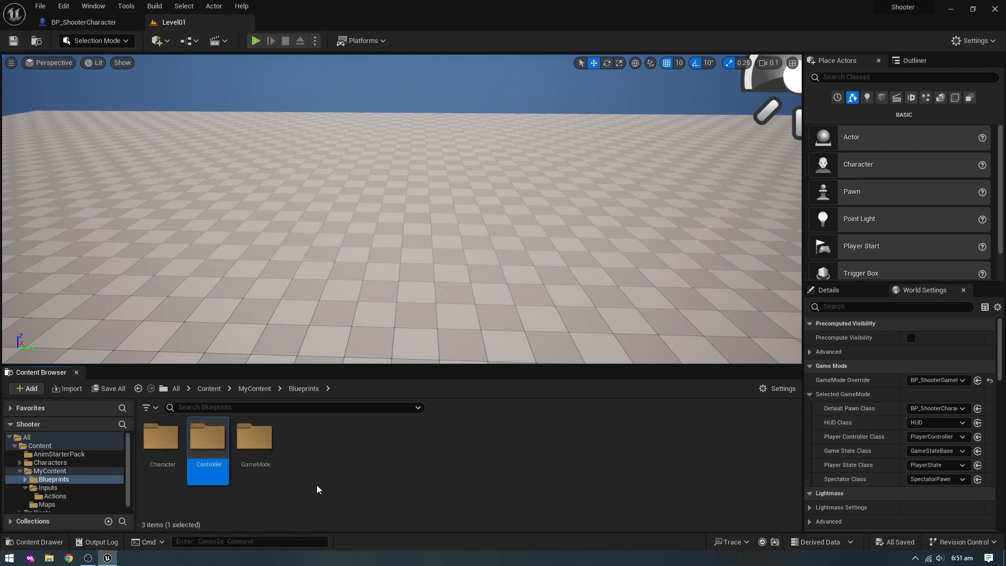
left_click(317, 485)
- Create a Player Controller blueprint class named BP_ShooterController in the Controller folder and save it
left_click(215, 446)
double_click(215, 446)
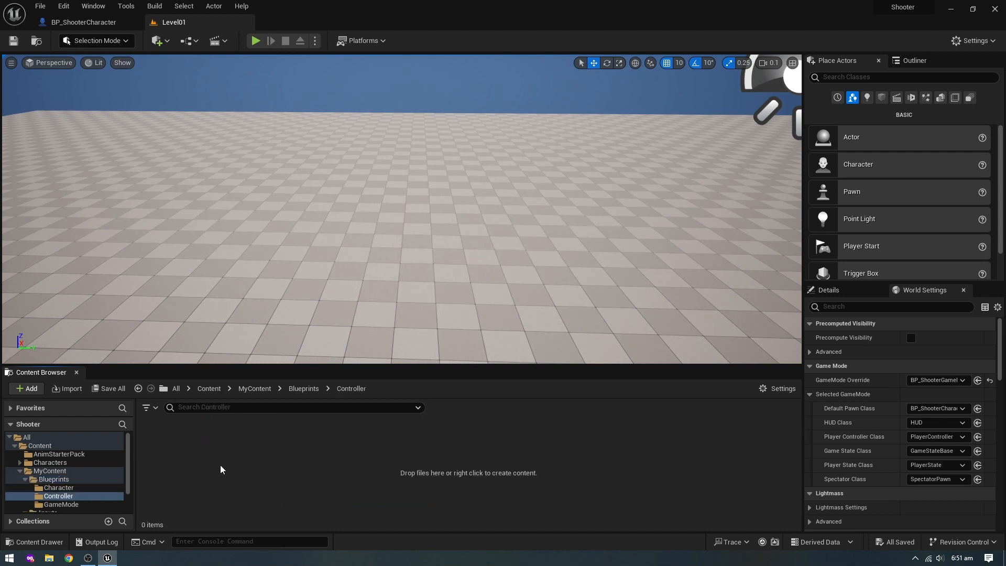
right_click(221, 478)
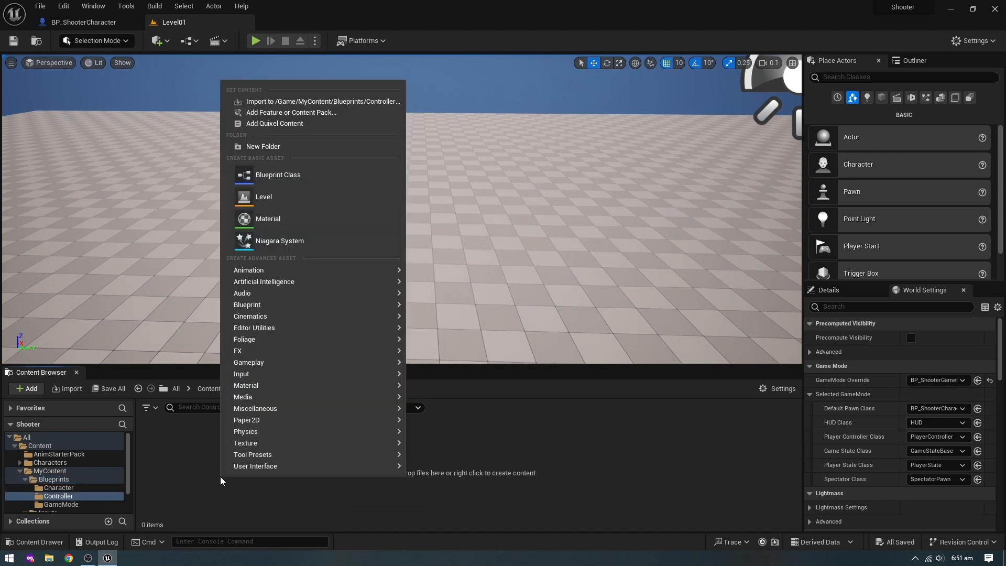
left_click(278, 178)
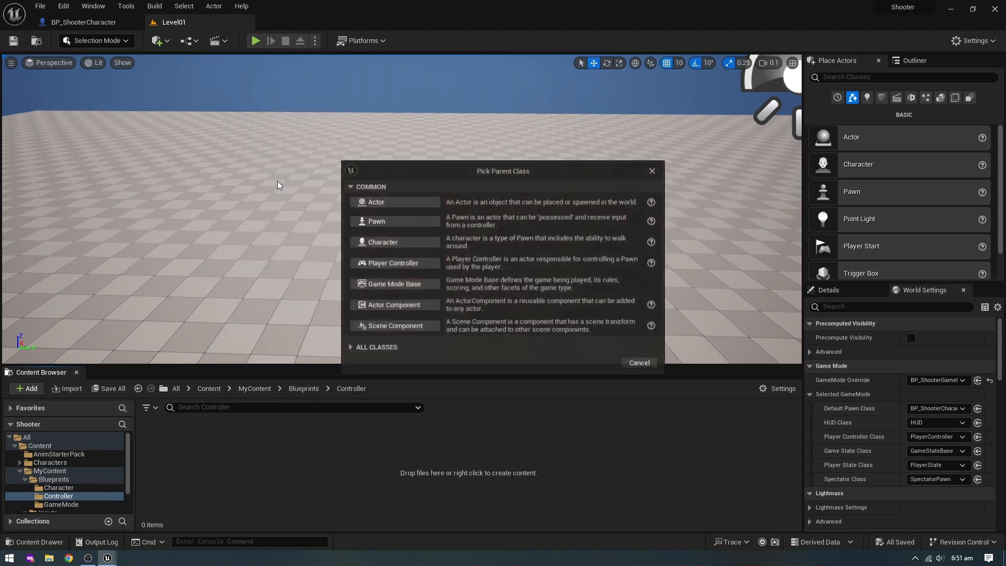
left_click(394, 264)
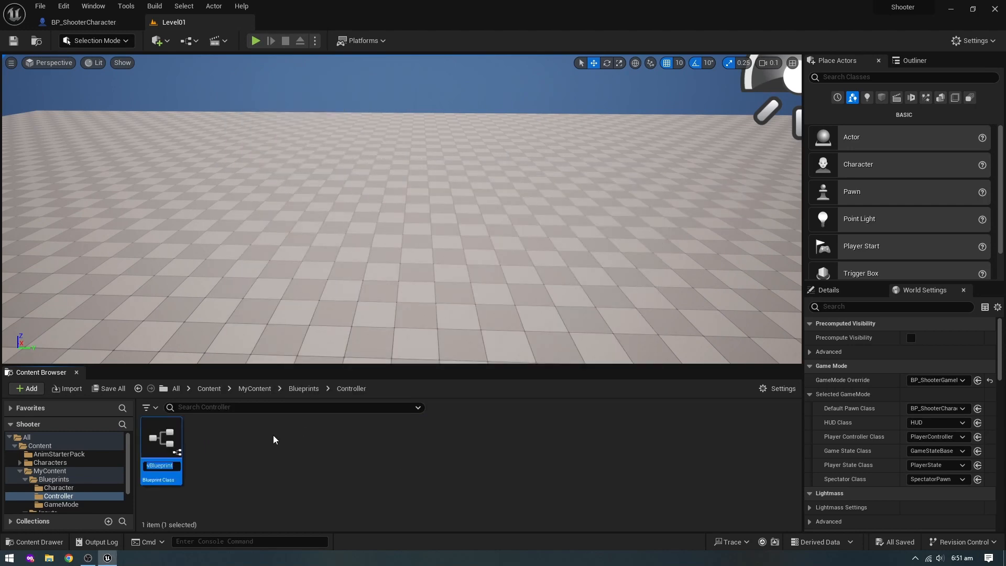
type("BP_Shoo")
type("terCo")
type("ntroller")
key("Return")
key("ctrl+s")
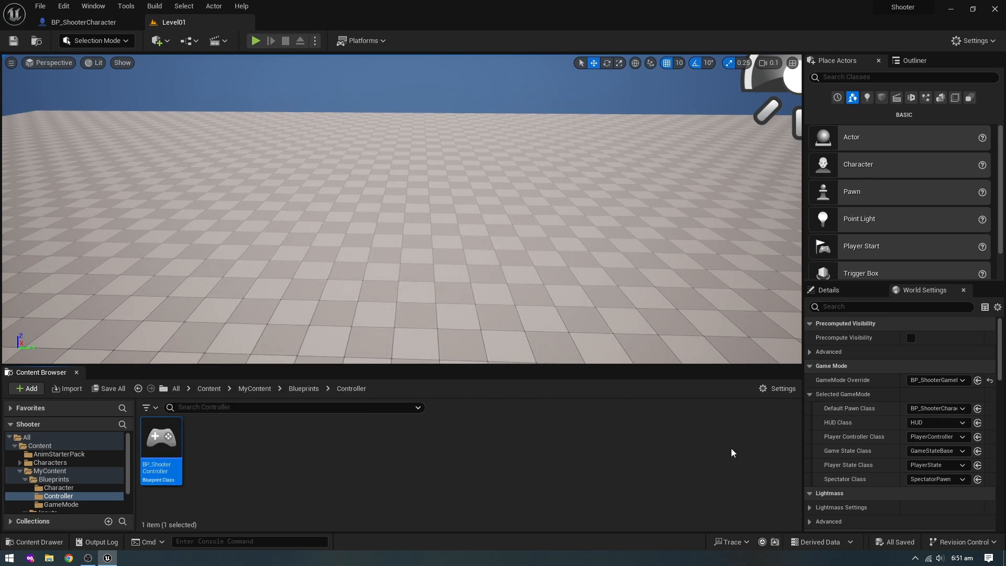
- Set the level's Player Controller Class to BP_ShooterController and open that blueprint's Event Graph
left_click(936, 439)
left_click(908, 466)
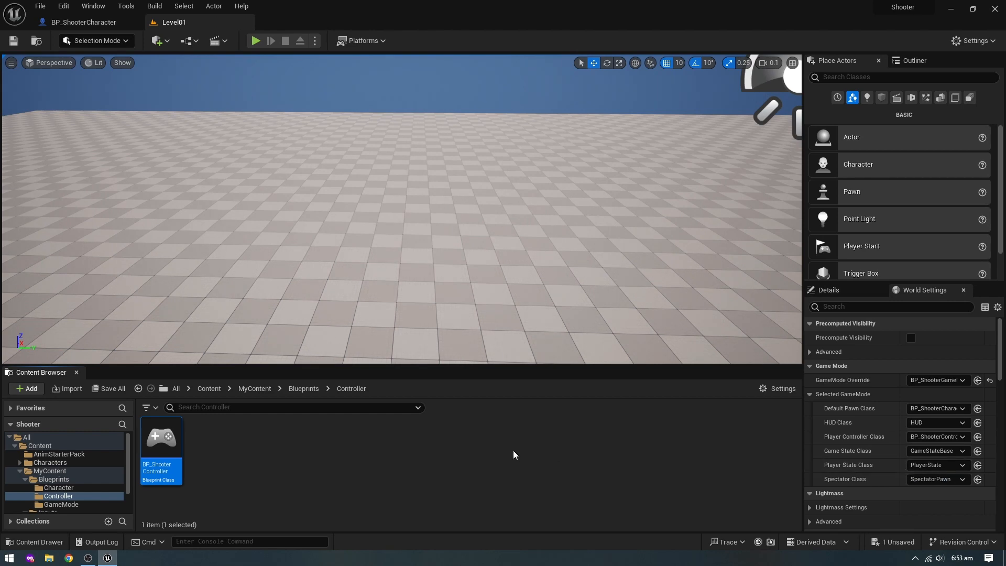
double_click(161, 443)
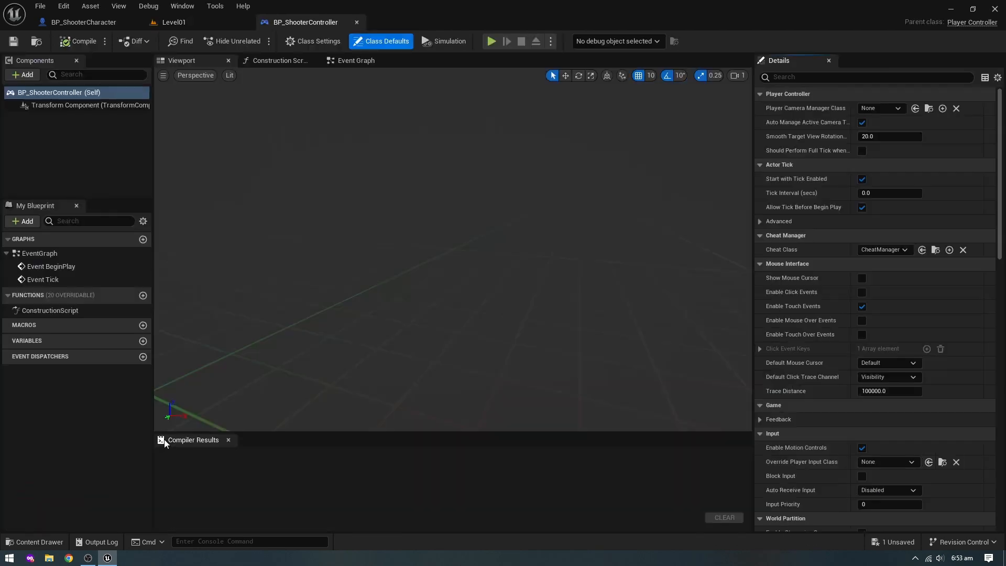
left_click(262, 61)
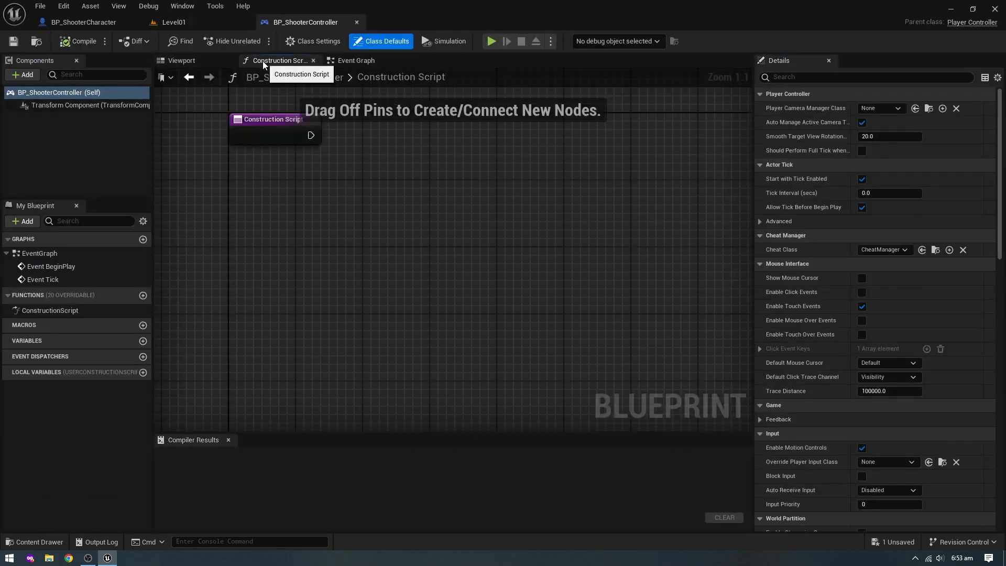
left_click(361, 61)
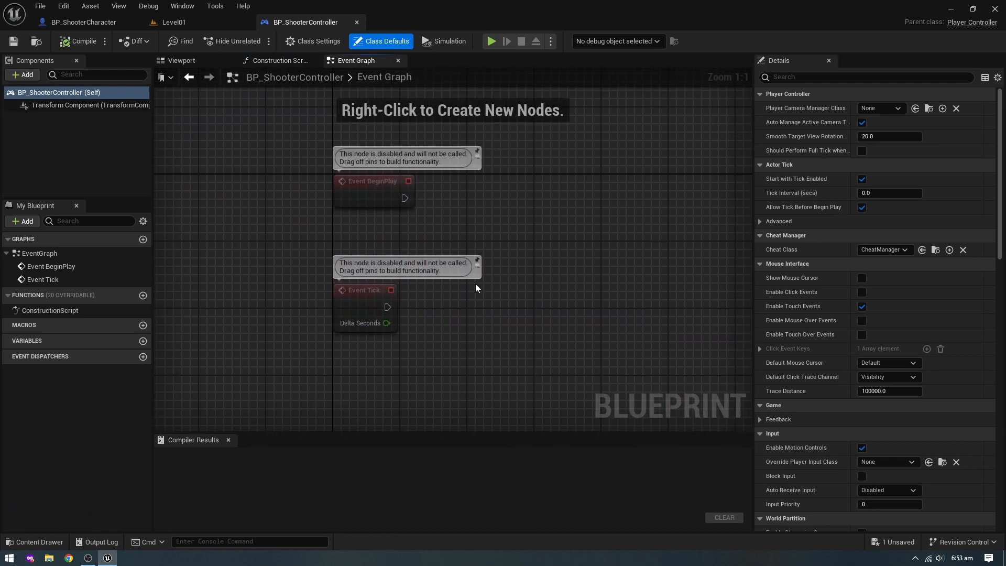
- Delete the Event Tick node from the BP_ShooterController Event Graph
left_click_drag(474, 357, 325, 243)
key("Delete")
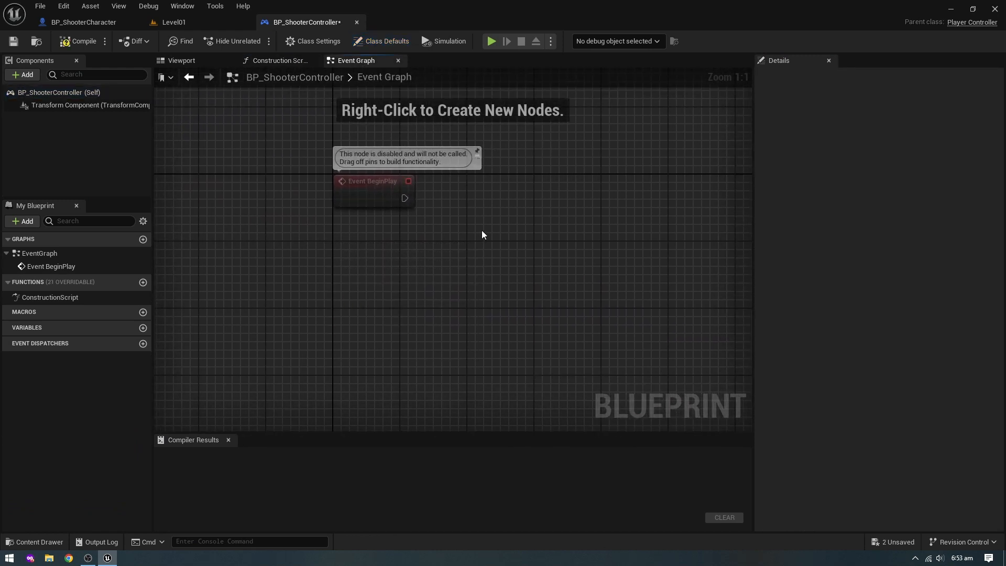
right_click_drag(424, 203, 280, 209)
left_click_drag(260, 203, 293, 202)
left_click(406, 184)
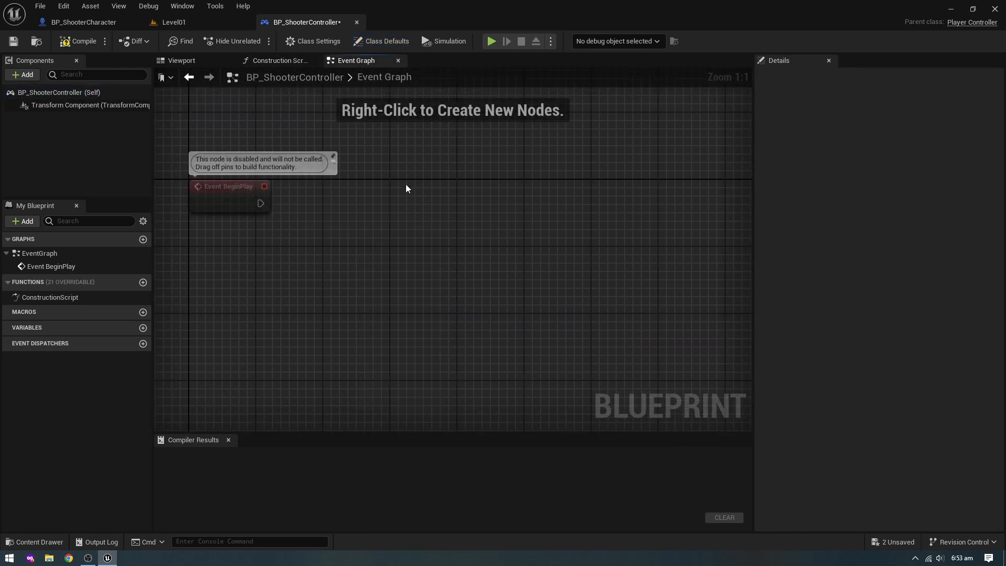
- Add the Player Controller version of the Get EnhancedInputLocalPlayerSubsystem node and place it below Event BeginPlay
right_click(384, 206)
type("enhance")
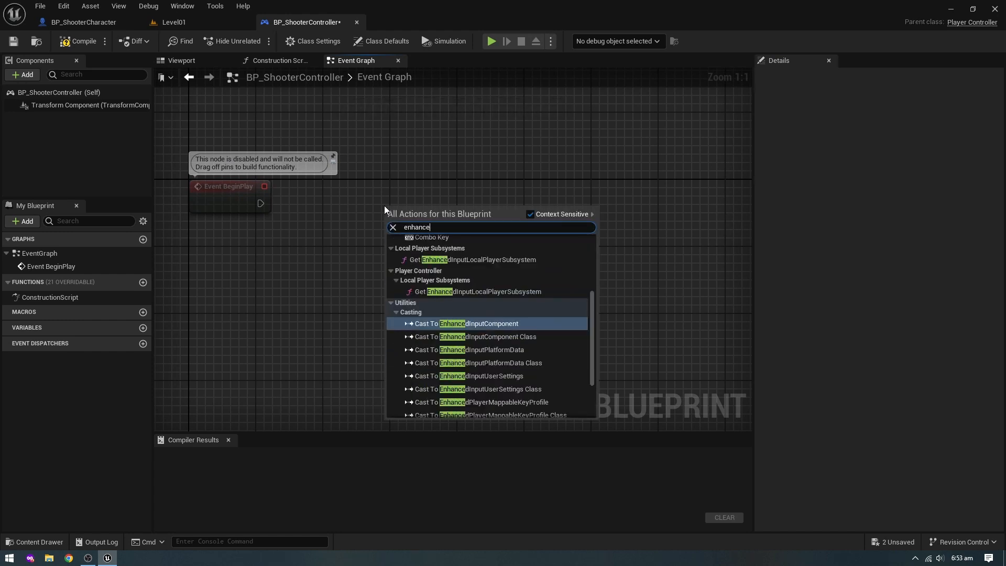
left_click(493, 293)
left_click_drag(427, 236, 366, 271)
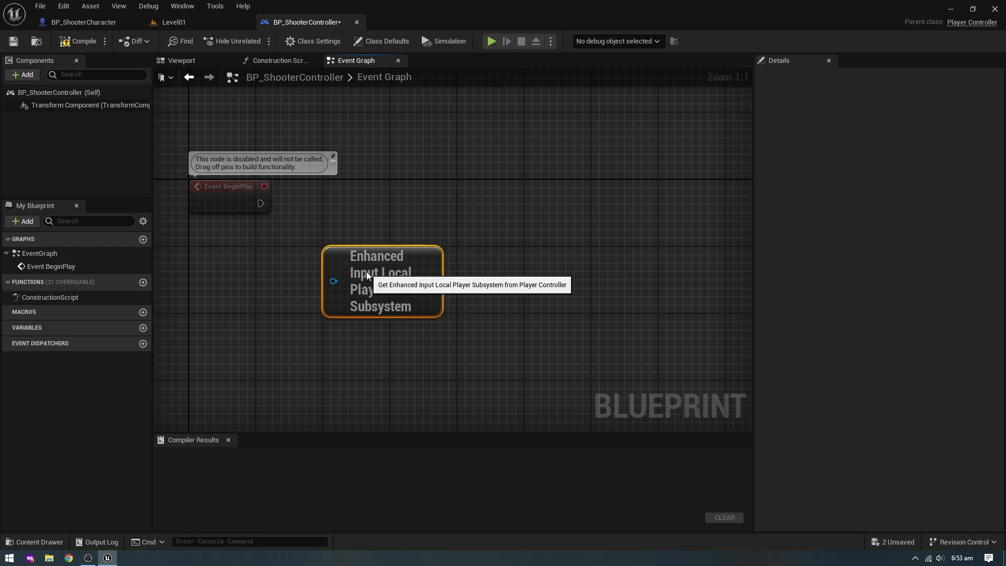
- Add an Is Valid execution node for the Enhanced Input subsystem output and run it from Event BeginPlay
left_click_drag(425, 283, 501, 226)
type("is val")
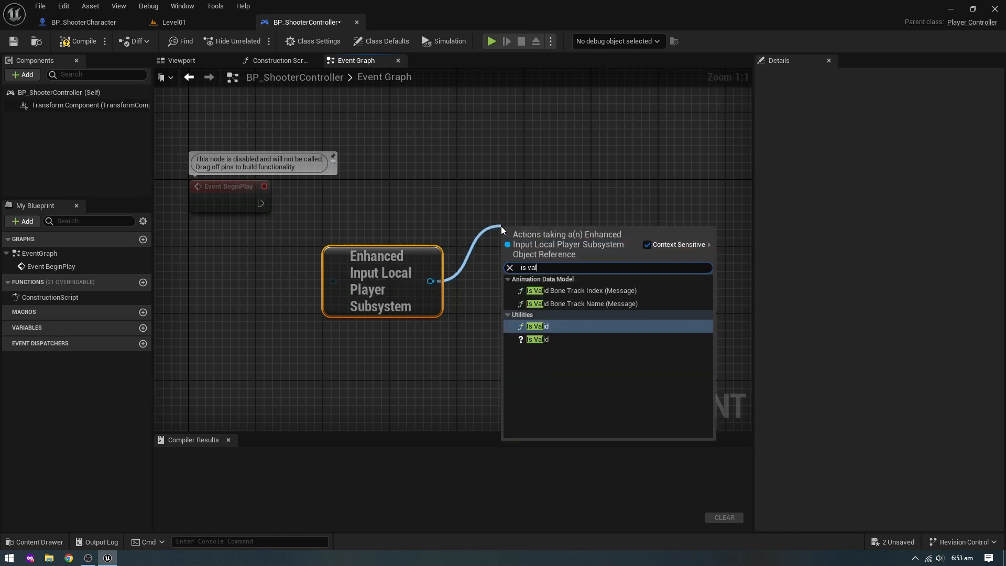
left_click(545, 338)
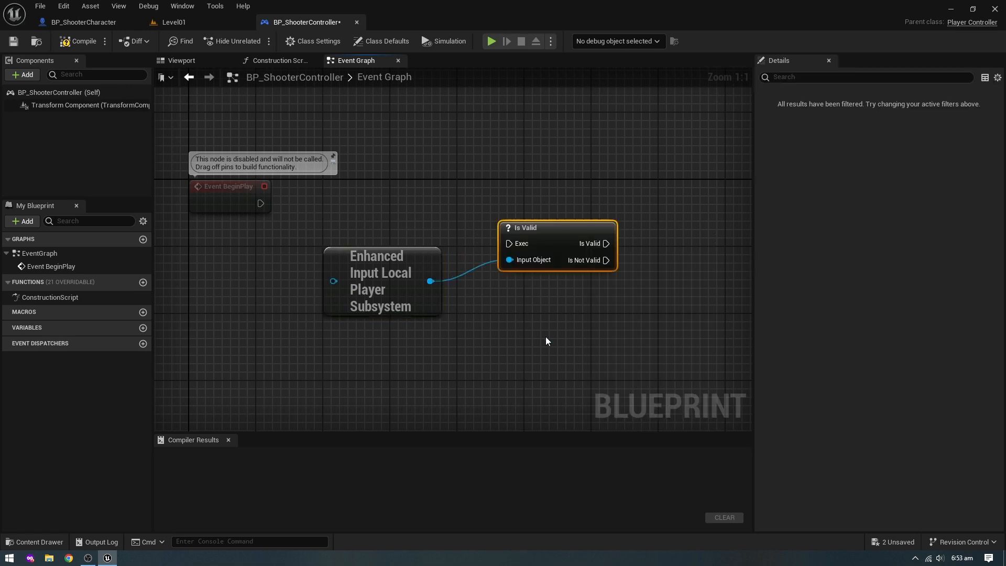
left_click_drag(260, 203, 513, 199)
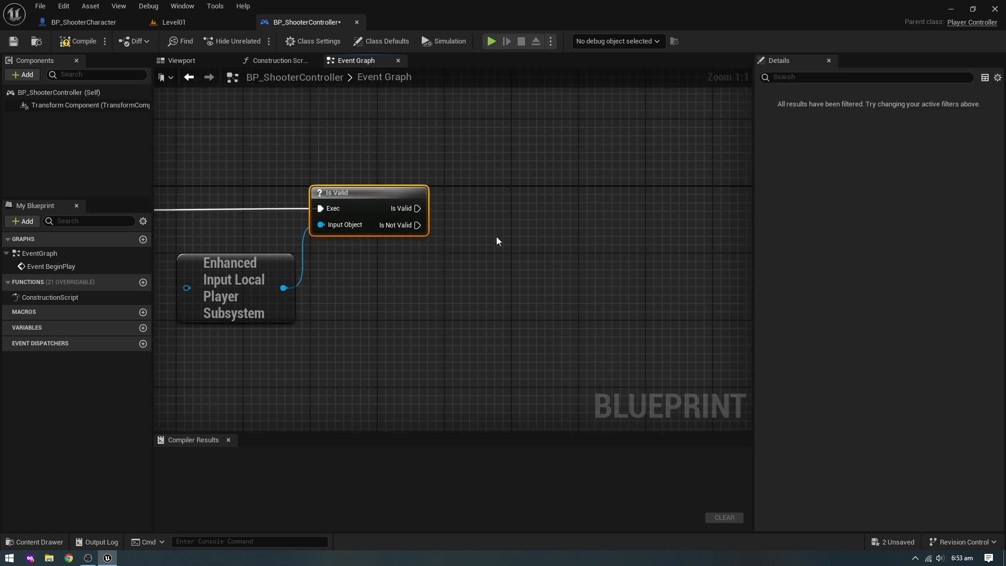
- Add an Add Mapping Context node targeting the Enhanced Input subsystem and run it from the Is Valid output
left_click_drag(283, 287, 473, 269)
type("ad")
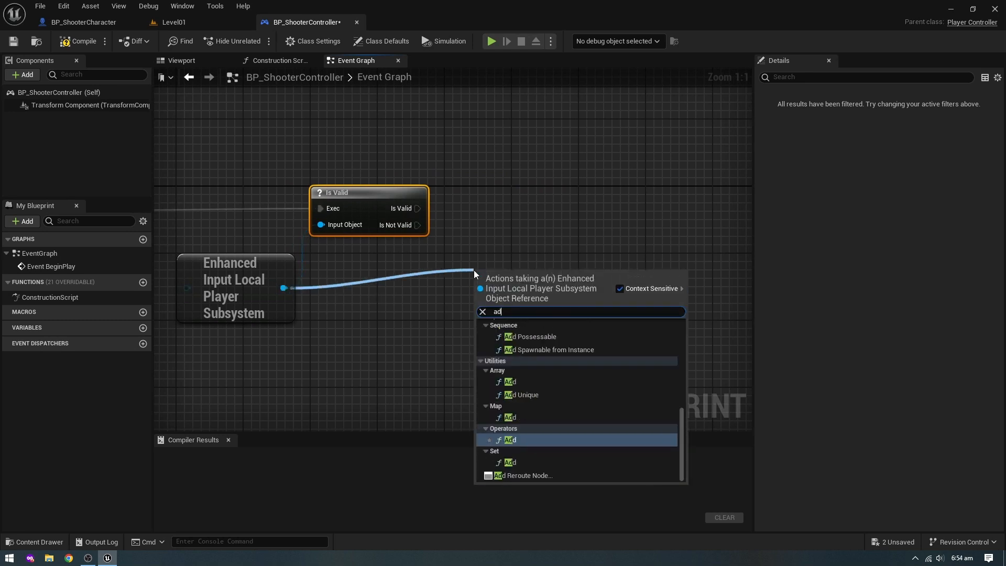
type("d mapping")
key("Return")
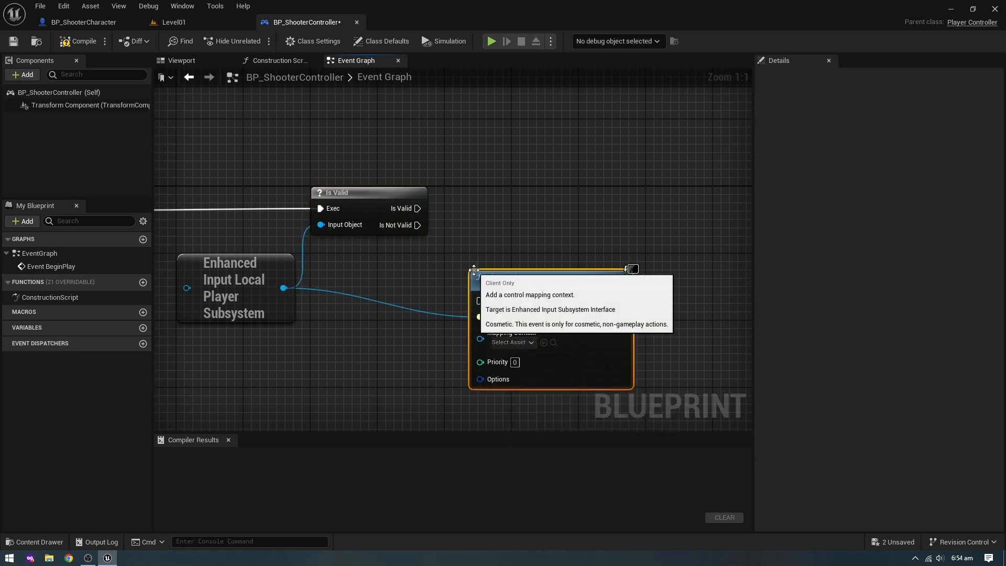
left_click_drag(418, 208, 495, 262)
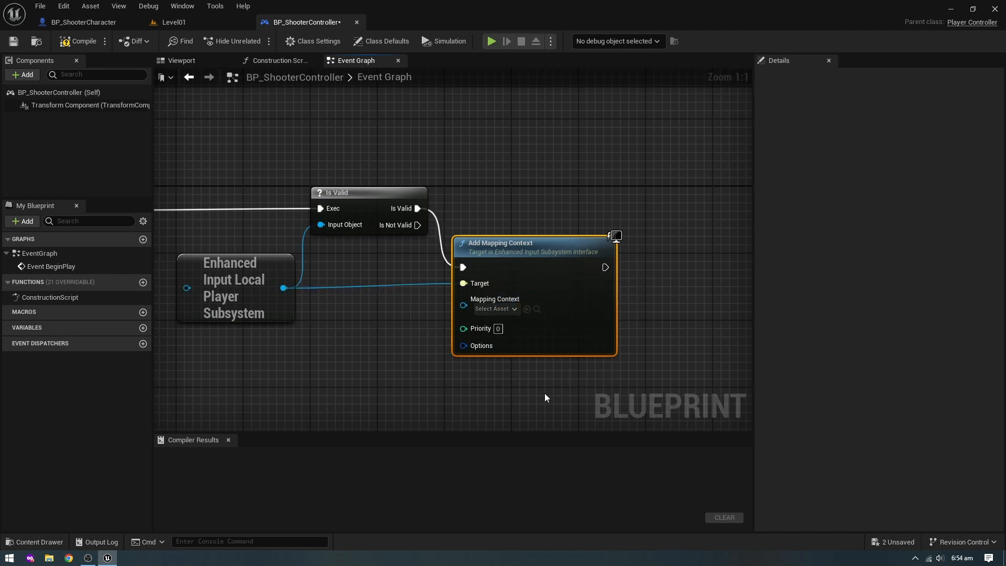
- Straighten the subsystem's connection to Add Mapping Context and set its Mapping Context to IMC_ShooterCharacter
left_click_drag(545, 392, 200, 254)
left_click(504, 309)
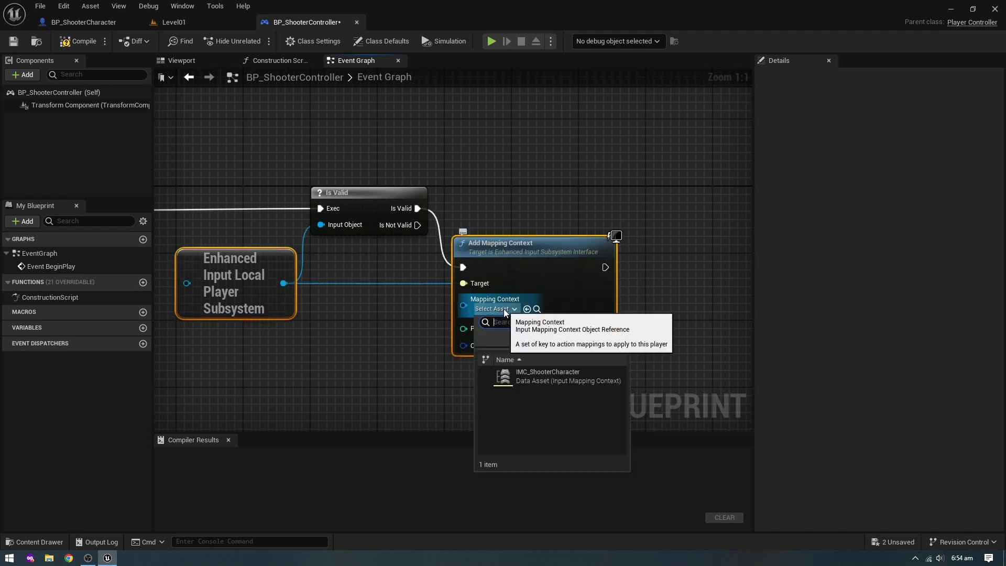
left_click(530, 384)
- Deselect the nodes, then compile and save BP_ShooterController
right_click_drag(670, 340, 643, 344)
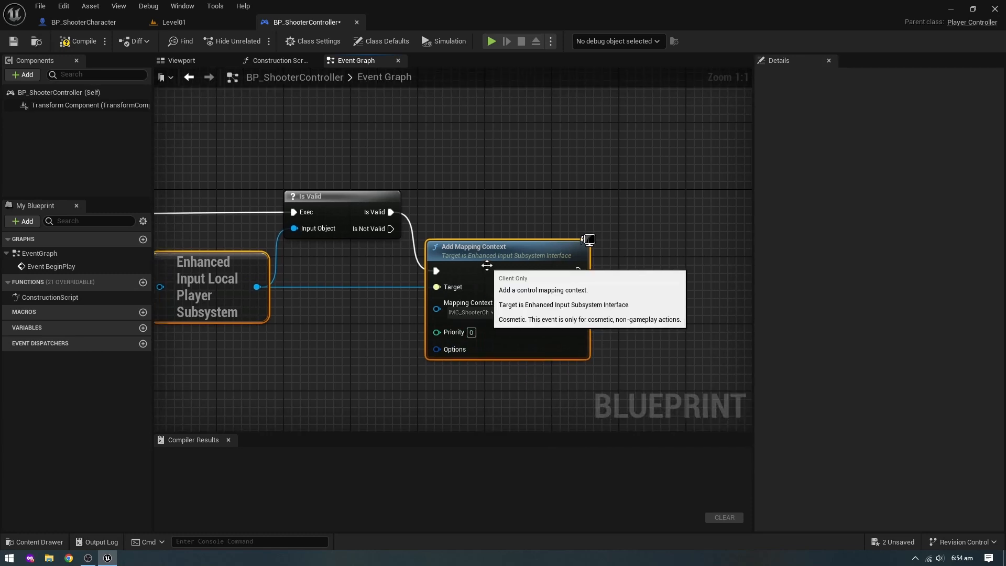
left_click_drag(487, 267, 483, 267)
left_click(473, 187)
right_click_drag(473, 187, 536, 192)
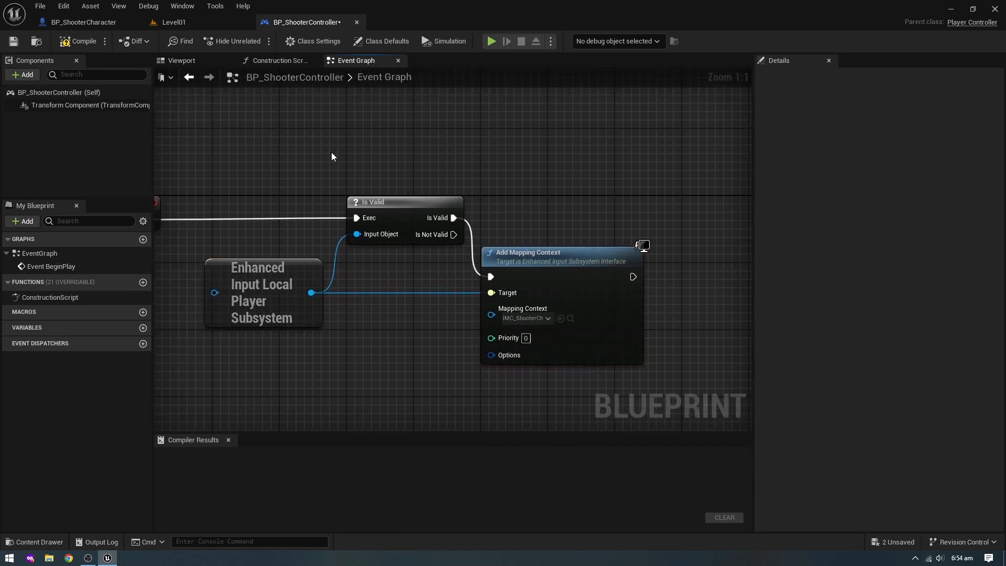
left_click(69, 42)
left_click(13, 42)
- Straighten the execution wire between Event BeginPlay and the Is Valid node
right_click_drag(320, 180, 469, 136)
scroll(392, 245, "down", 1)
right_click_drag(345, 352, 323, 325)
left_click_drag(240, 109, 508, 172)
key("q")
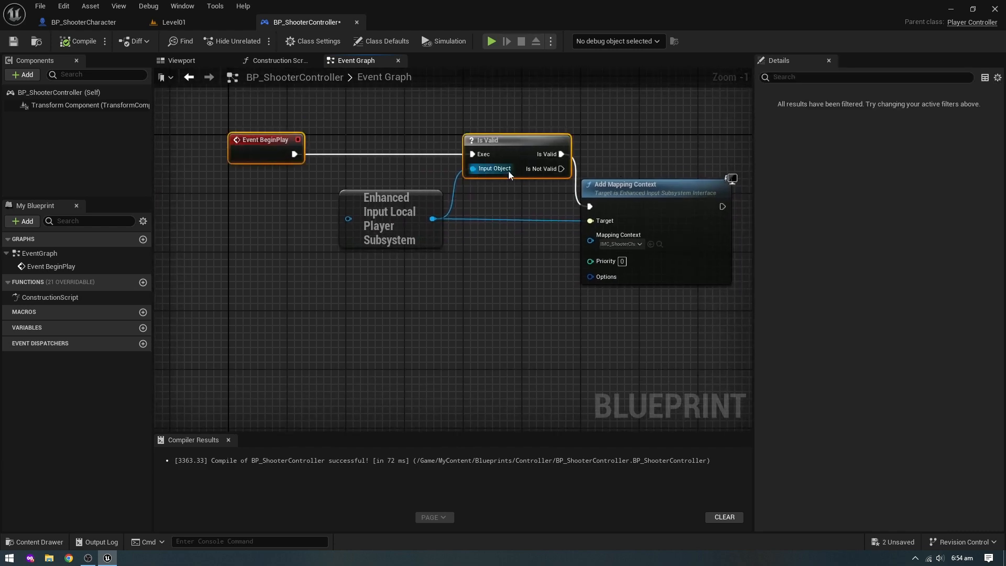